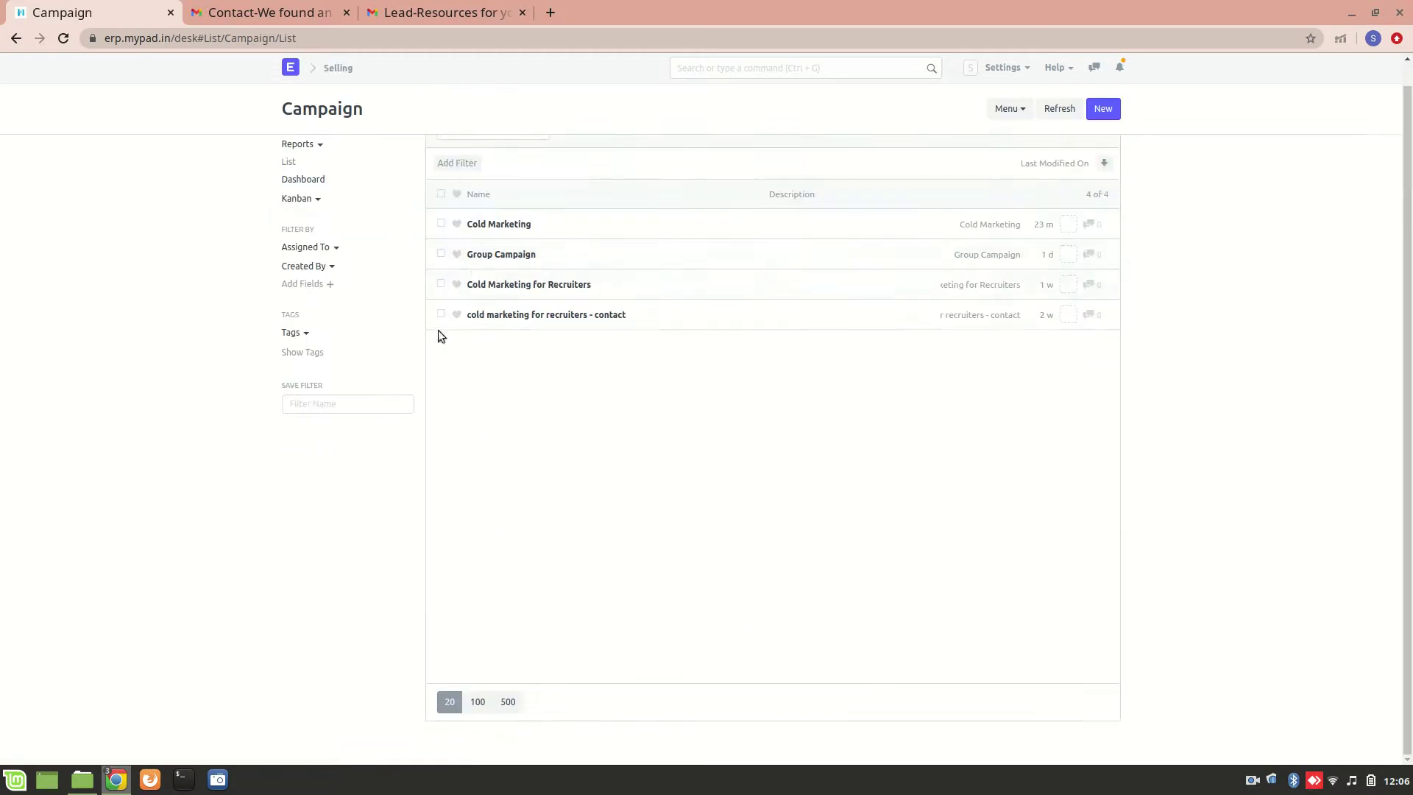
Step: Open the 'cold marketing for recruiters - contact' campaign from the four-campaign list
{"action": "left_click", "coordinate": [578, 315]}
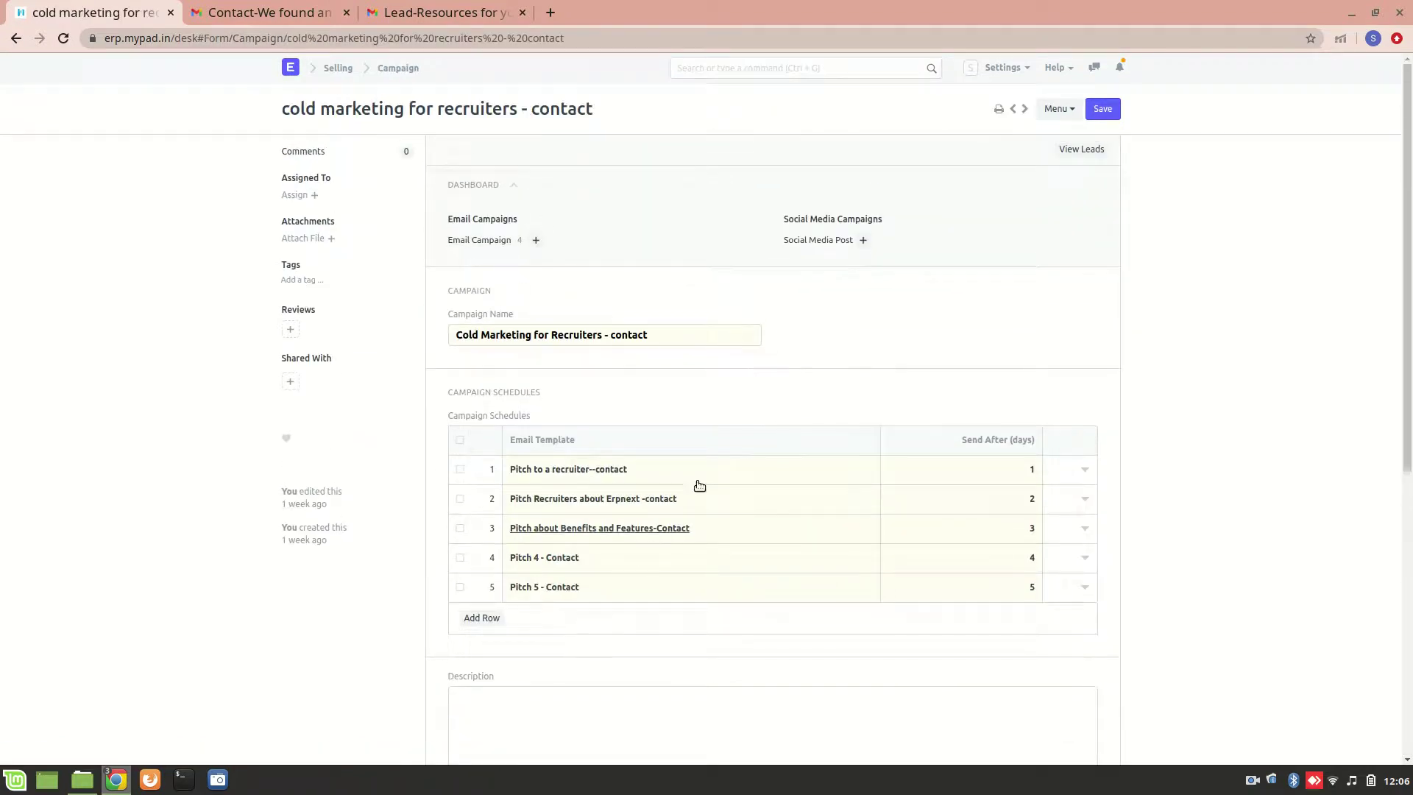
Step: View the Pitch to a recruiter--contact template, then list this campaign's four email campaigns
{"action": "left_click", "coordinate": [870, 472]}
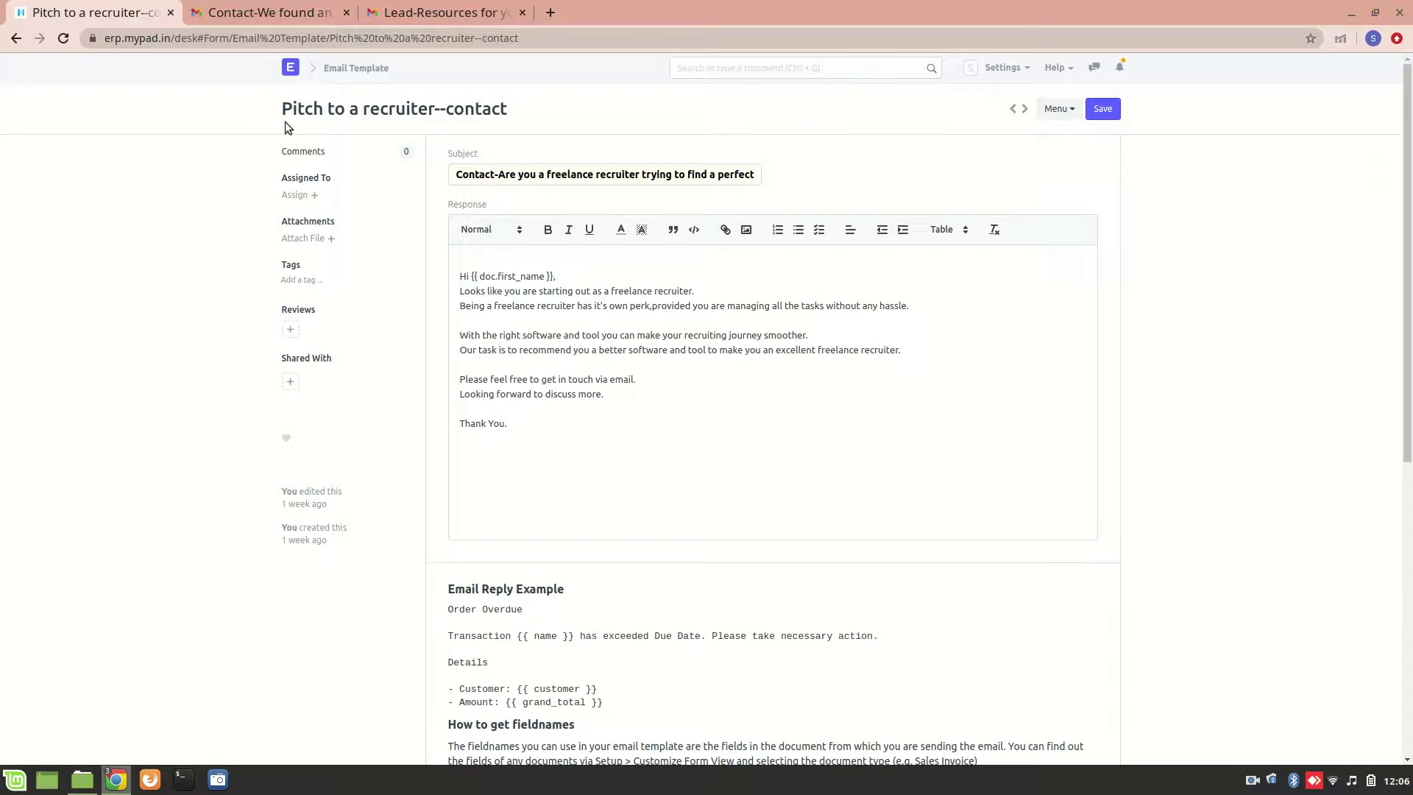
{"action": "left_click", "coordinate": [18, 40]}
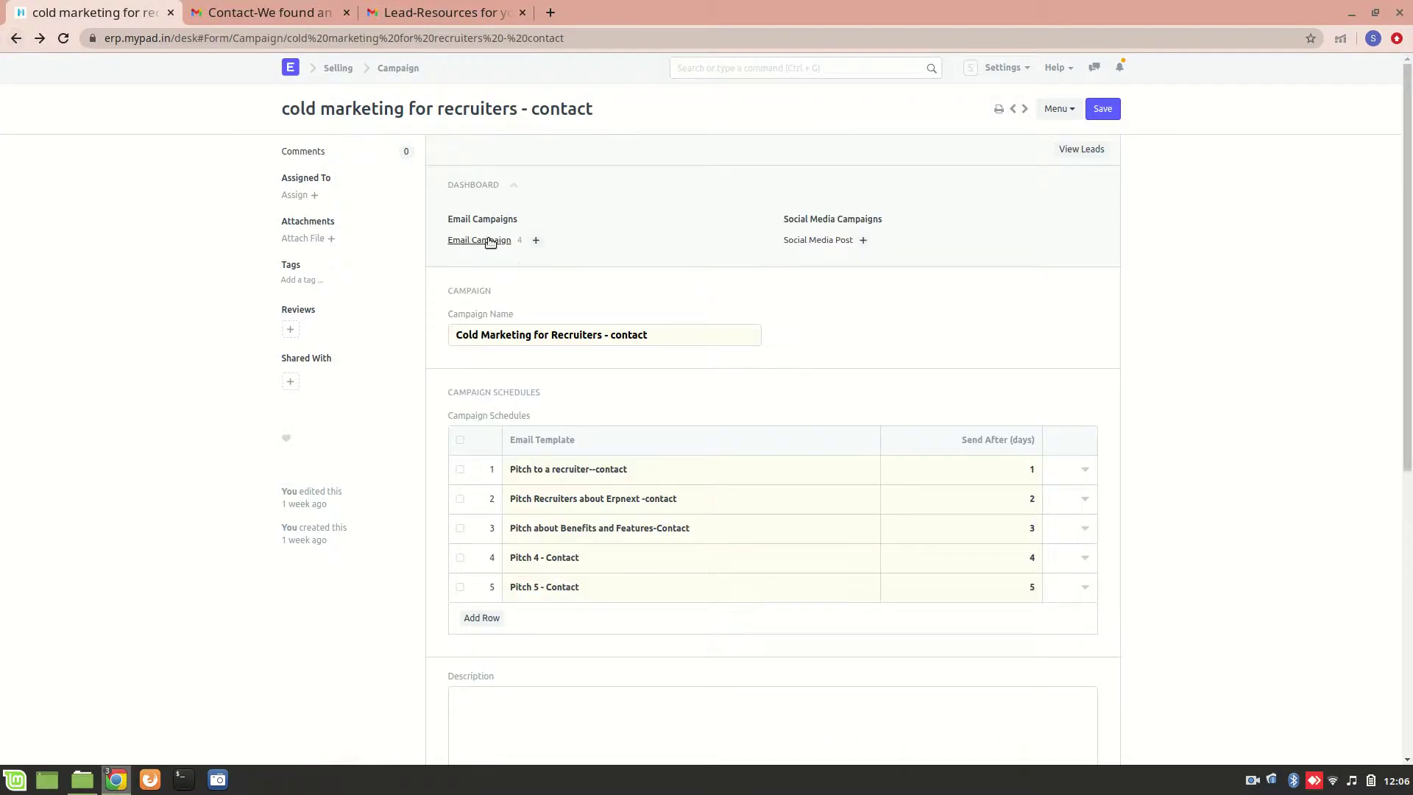
{"action": "left_click", "coordinate": [490, 240]}
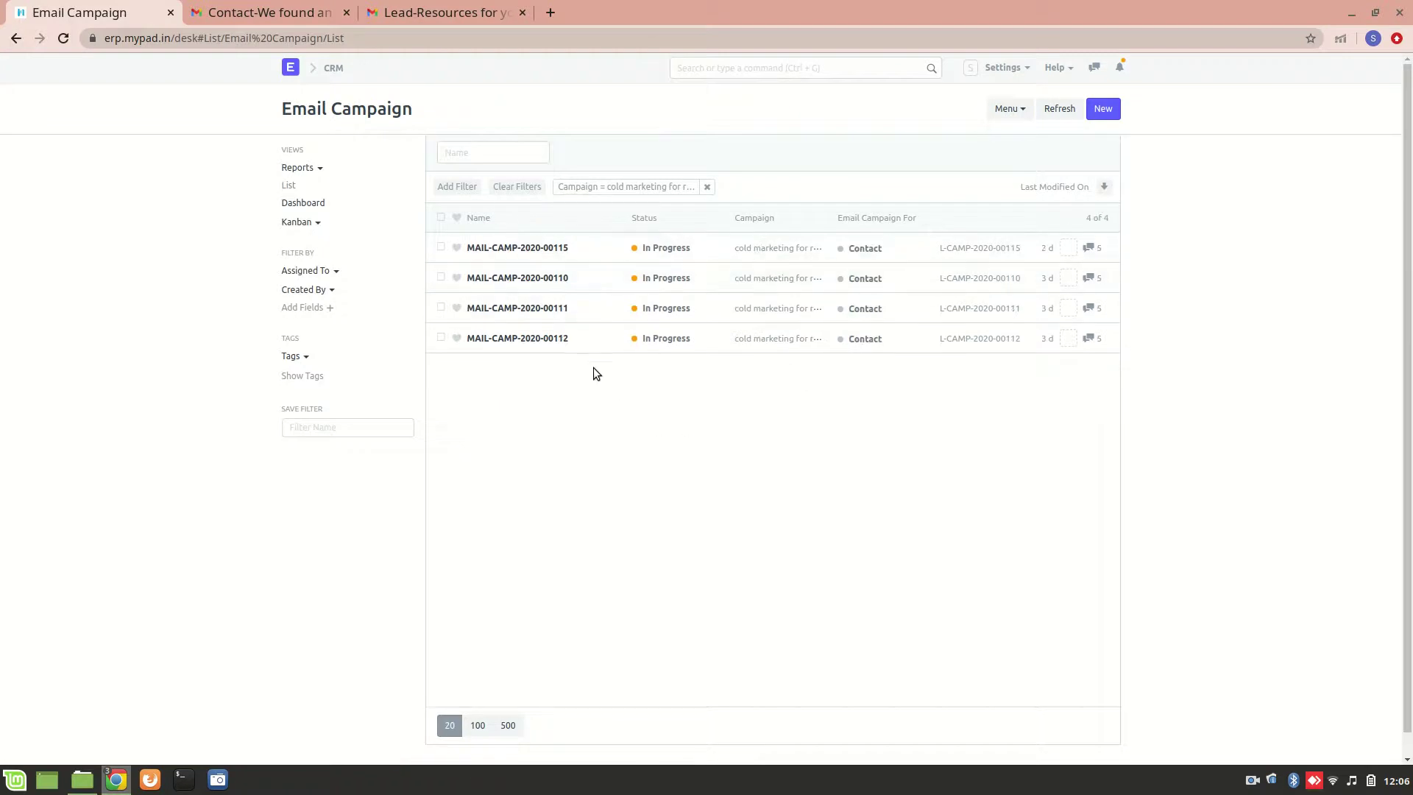
Step: Open email campaign MAIL-CAMP-2020-00111 from the filtered Email Campaign list
{"action": "left_click", "coordinate": [524, 308]}
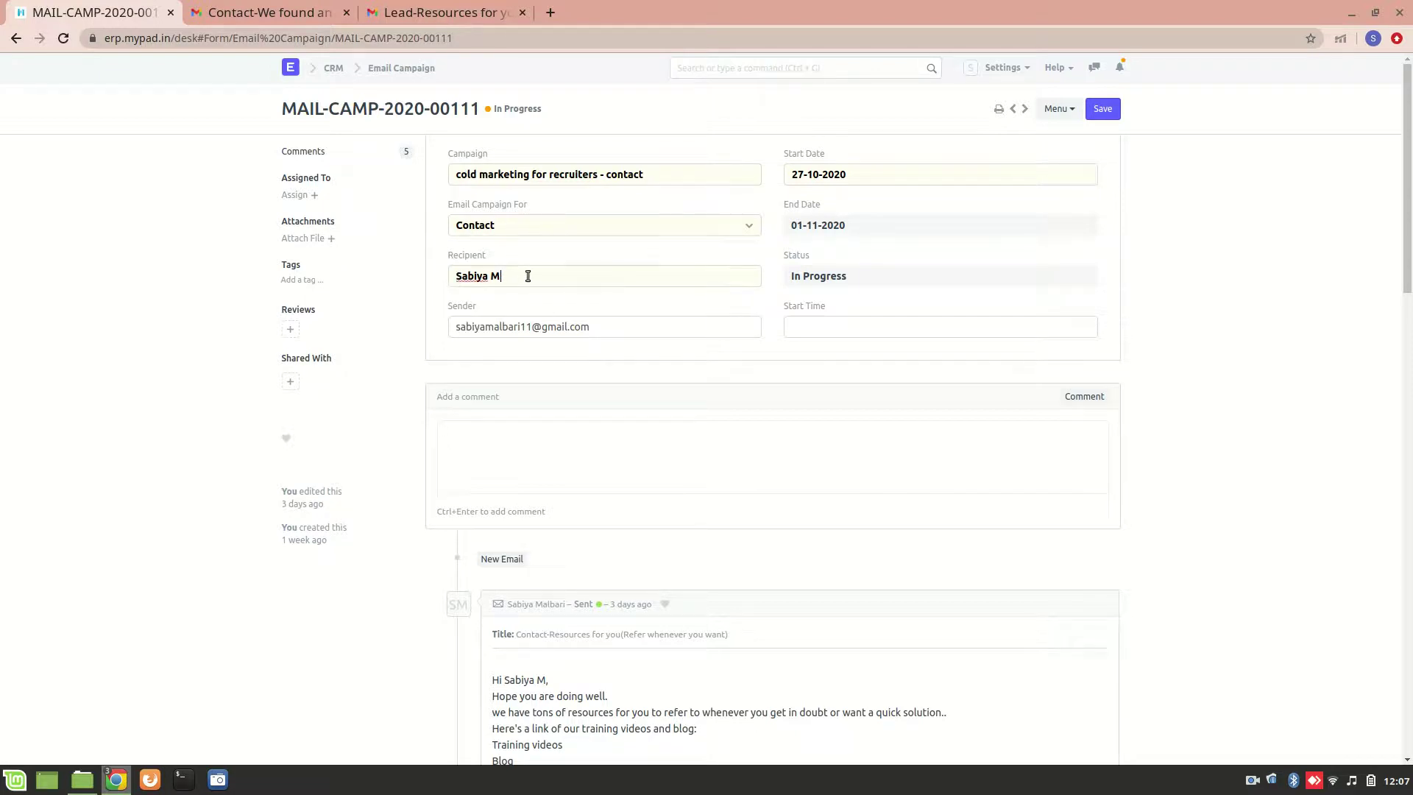
Step: Check the recipient's Passive contact record, then go back to the campaign's schedule
{"action": "left_click", "coordinate": [749, 275]}
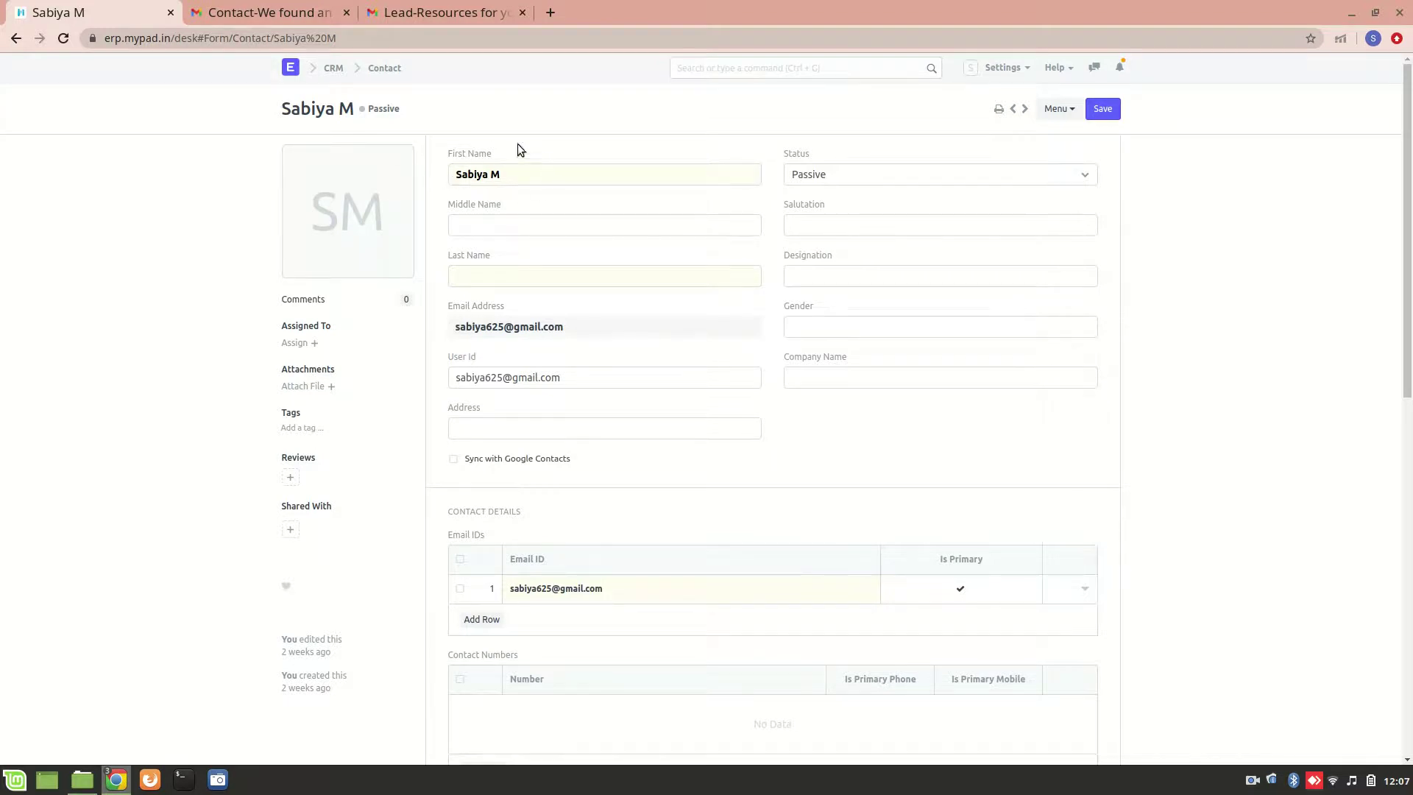
{"action": "left_click", "coordinate": [18, 42]}
{"action": "left_click", "coordinate": [18, 42]}
{"action": "left_click", "coordinate": [16, 42]}
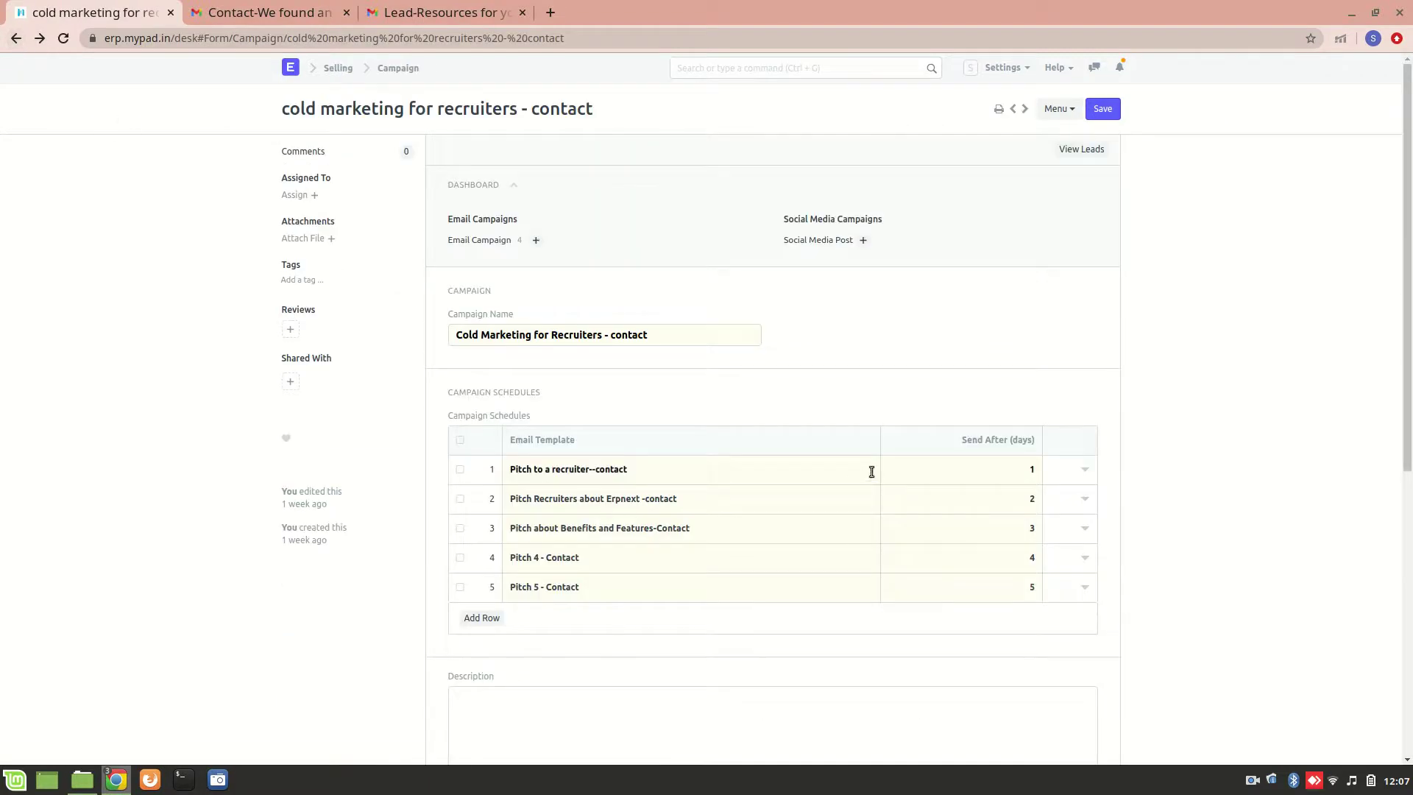
Step: Open the Pitch Recruiters about Erpnext -contact template and compare it with the email in Gmail
{"action": "left_click", "coordinate": [870, 471]}
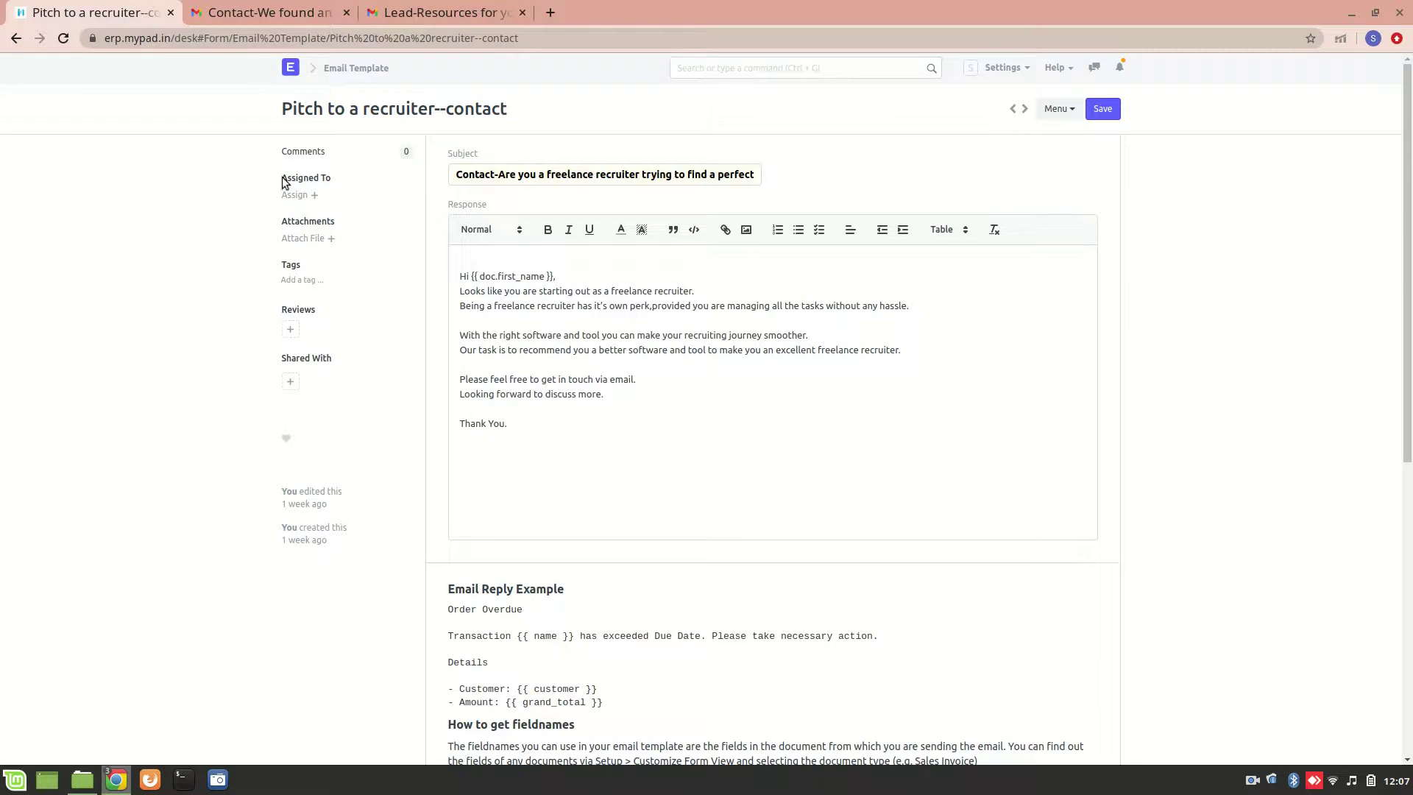
{"action": "left_click", "coordinate": [16, 38]}
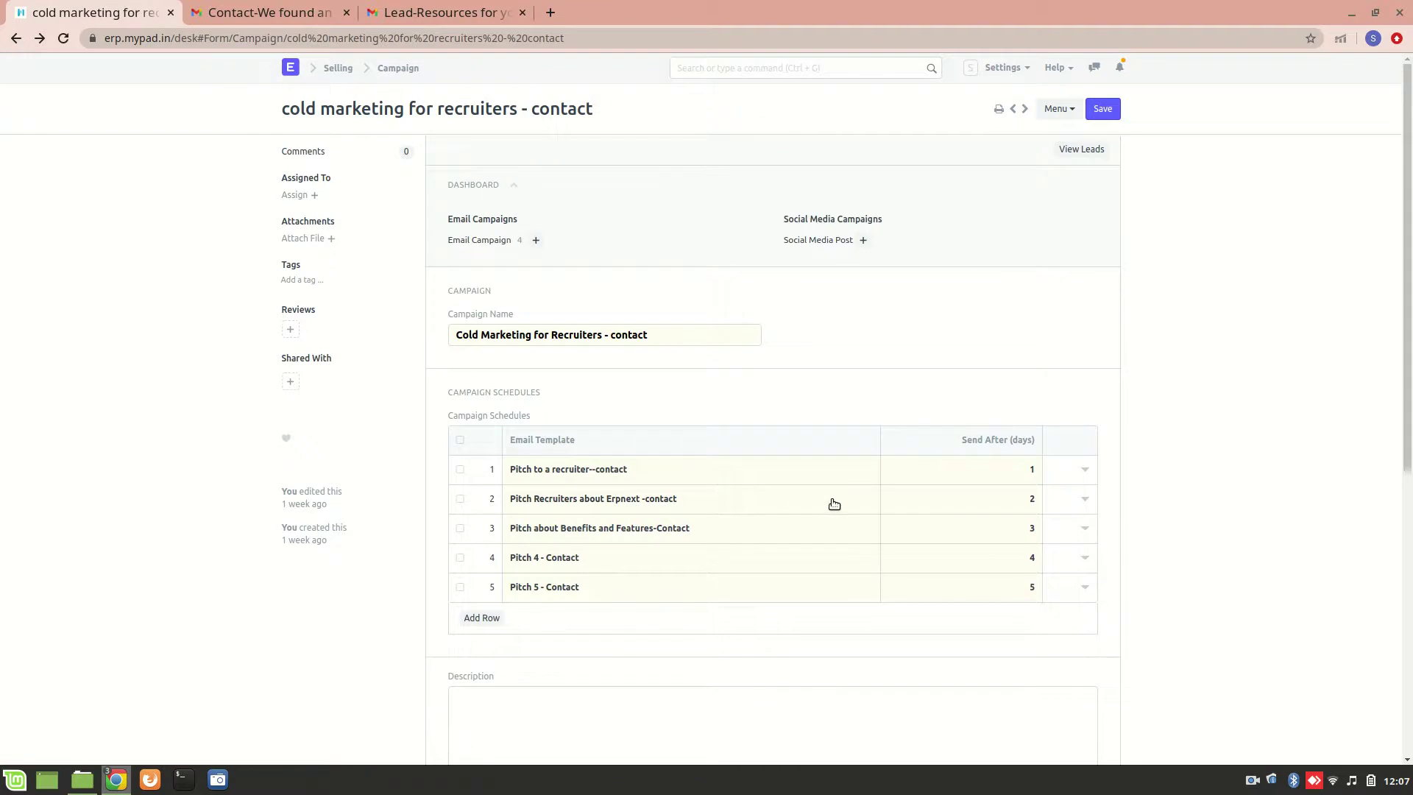
{"action": "left_click", "coordinate": [871, 499]}
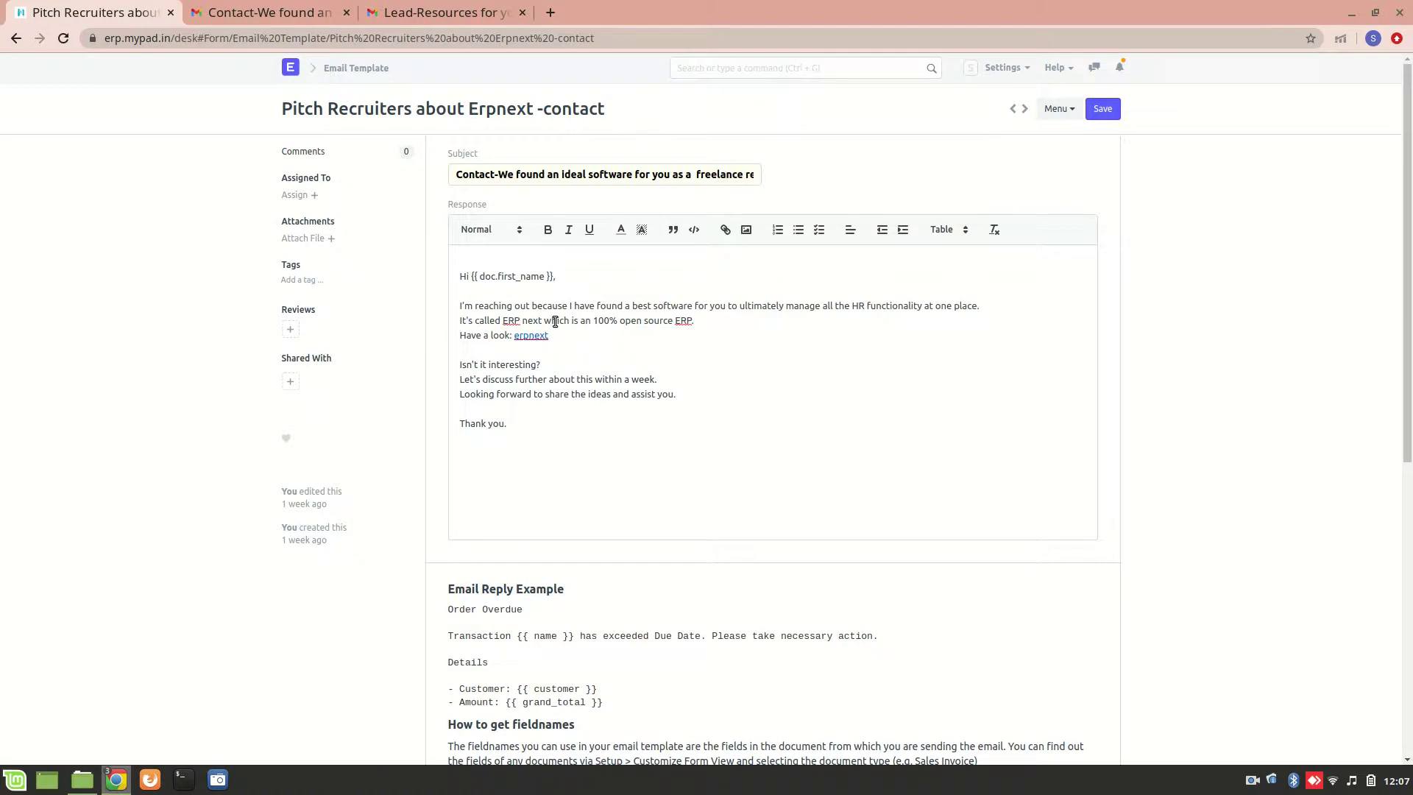
{"action": "left_click", "coordinate": [214, 12]}
Step: Confirm the Gmail email greets the recipient by first name, then return to ERPNext
{"action": "left_click", "coordinate": [222, 299]}
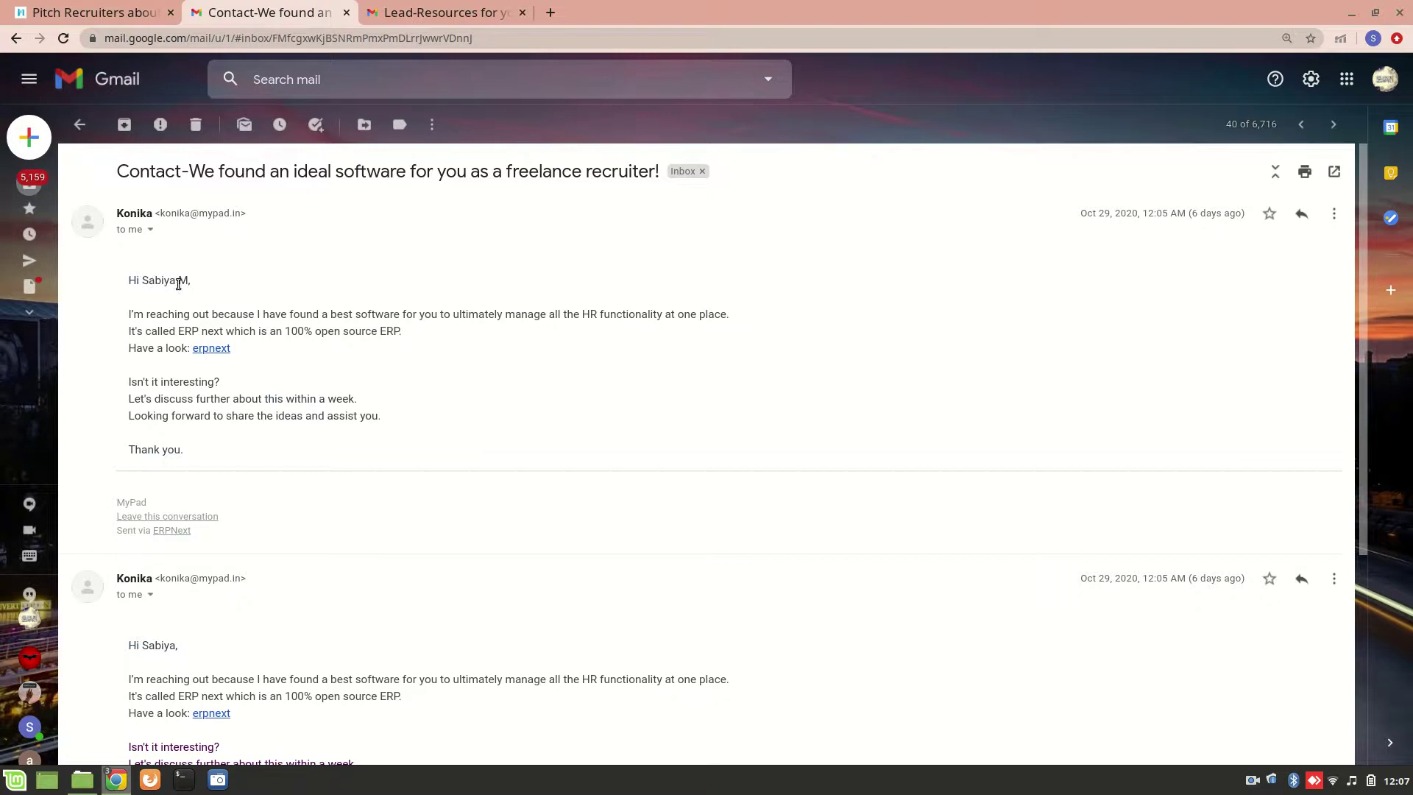
{"action": "left_click", "coordinate": [95, 12]}
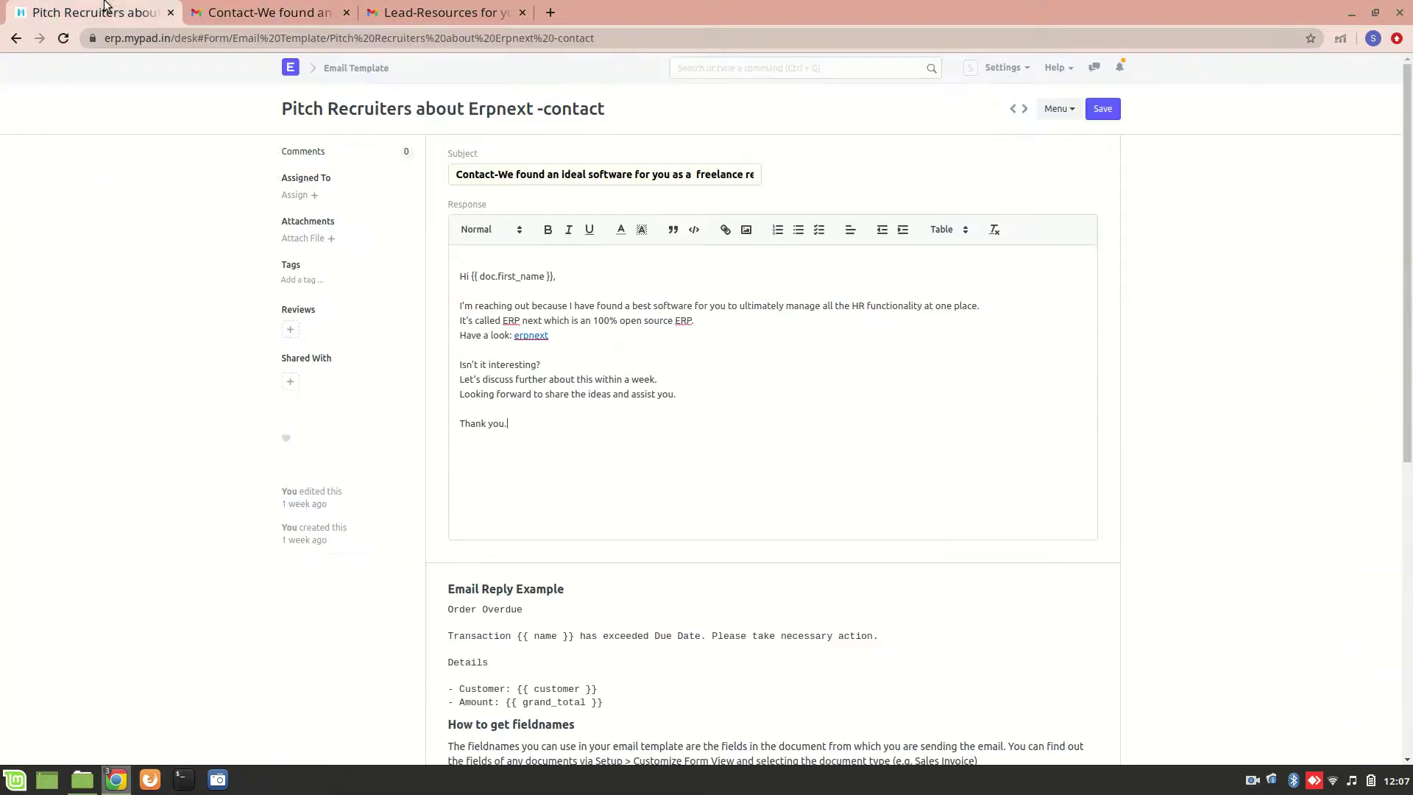
{"action": "left_click", "coordinate": [14, 39]}
Step: Open Cold Marketing for Recruiters and view its lead_name-based Pitch to a Recruiter template
{"action": "left_click", "coordinate": [15, 39]}
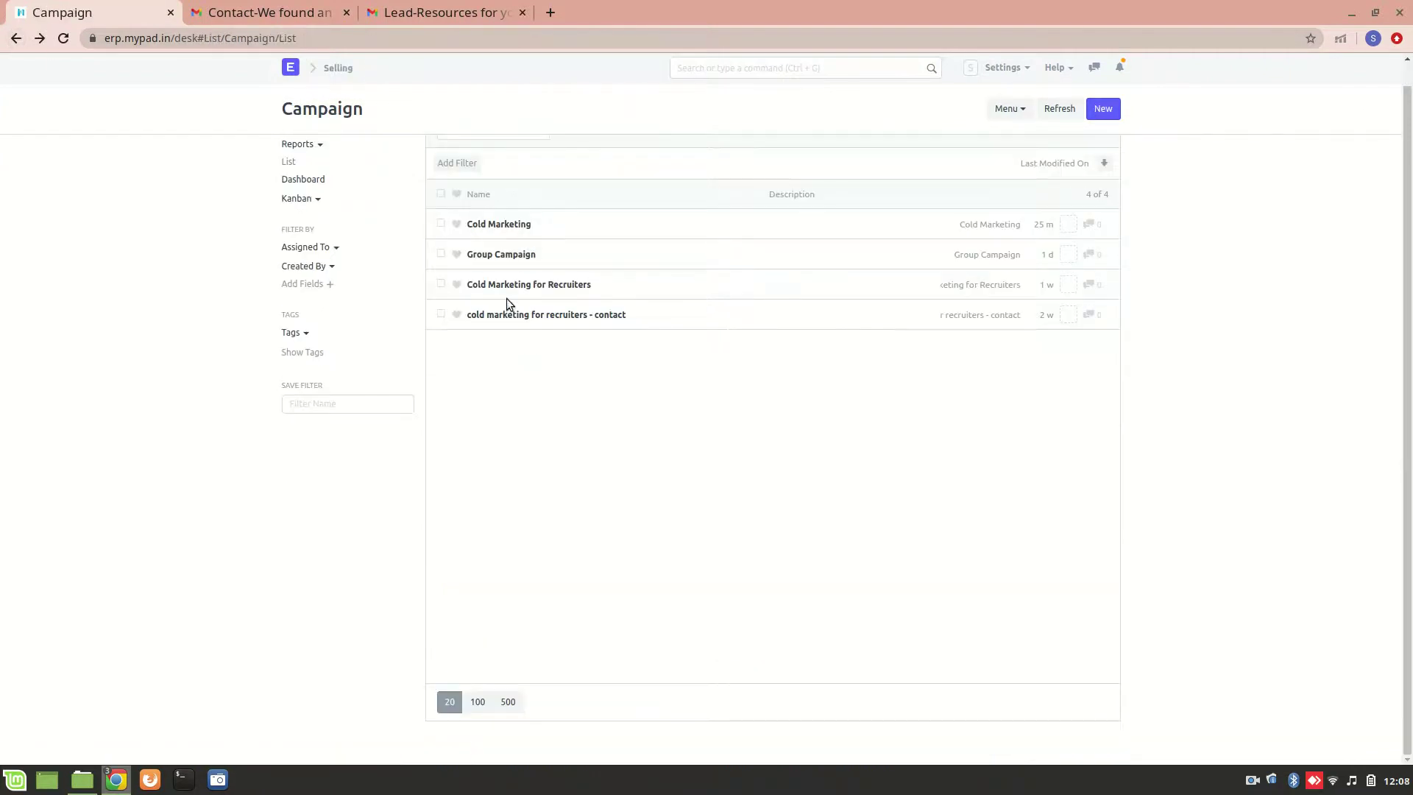
{"action": "left_click", "coordinate": [565, 285]}
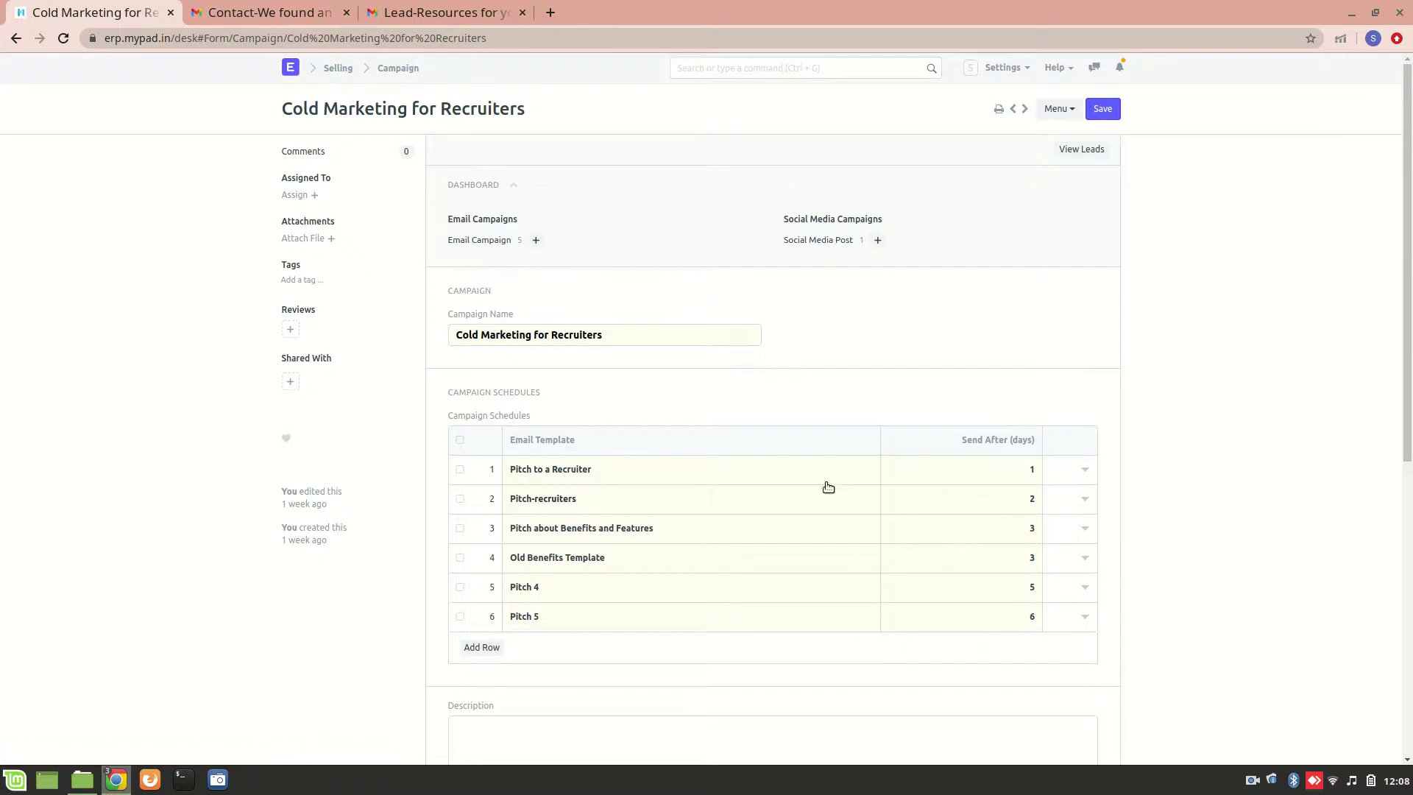
{"action": "left_click", "coordinate": [859, 478]}
{"action": "left_click", "coordinate": [871, 470]}
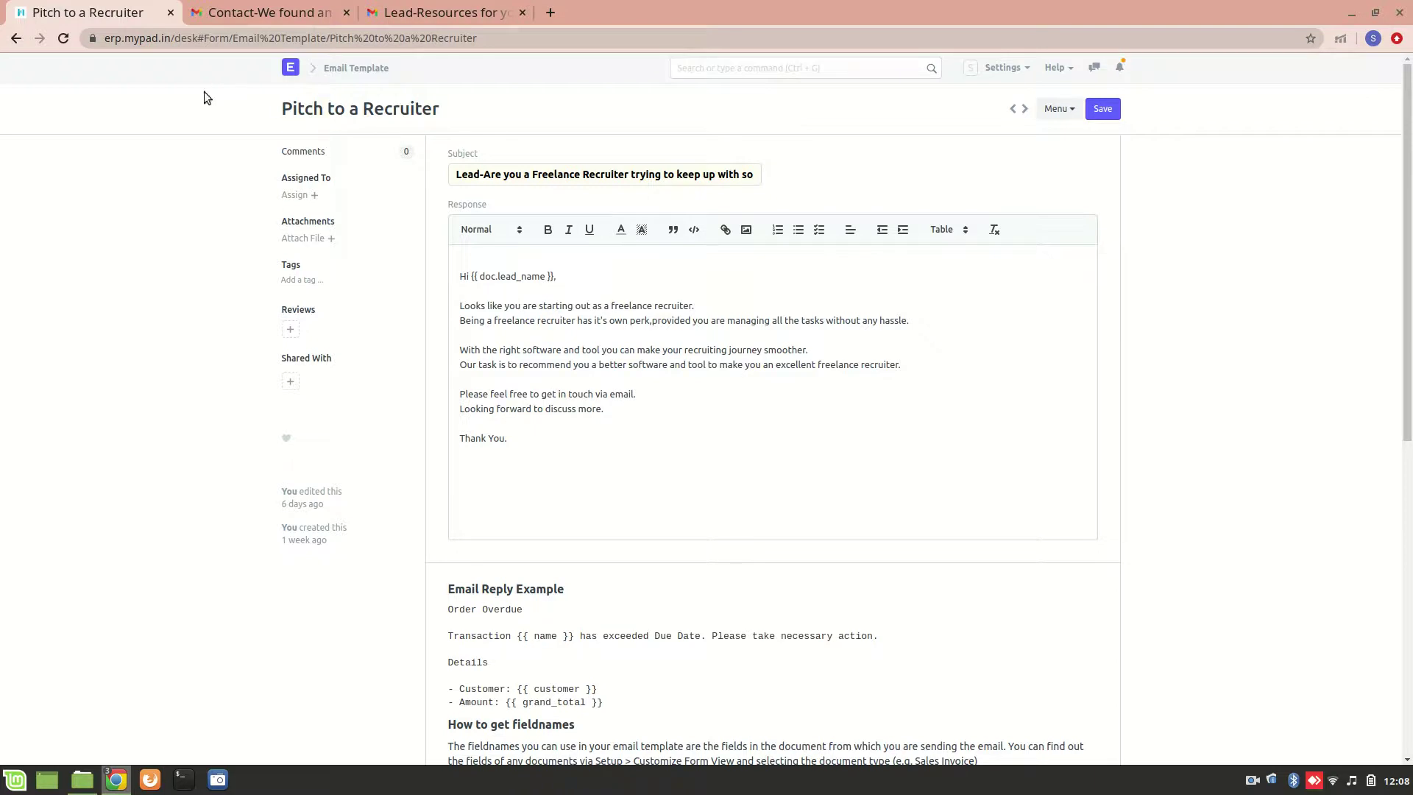
{"action": "left_click", "coordinate": [16, 39]}
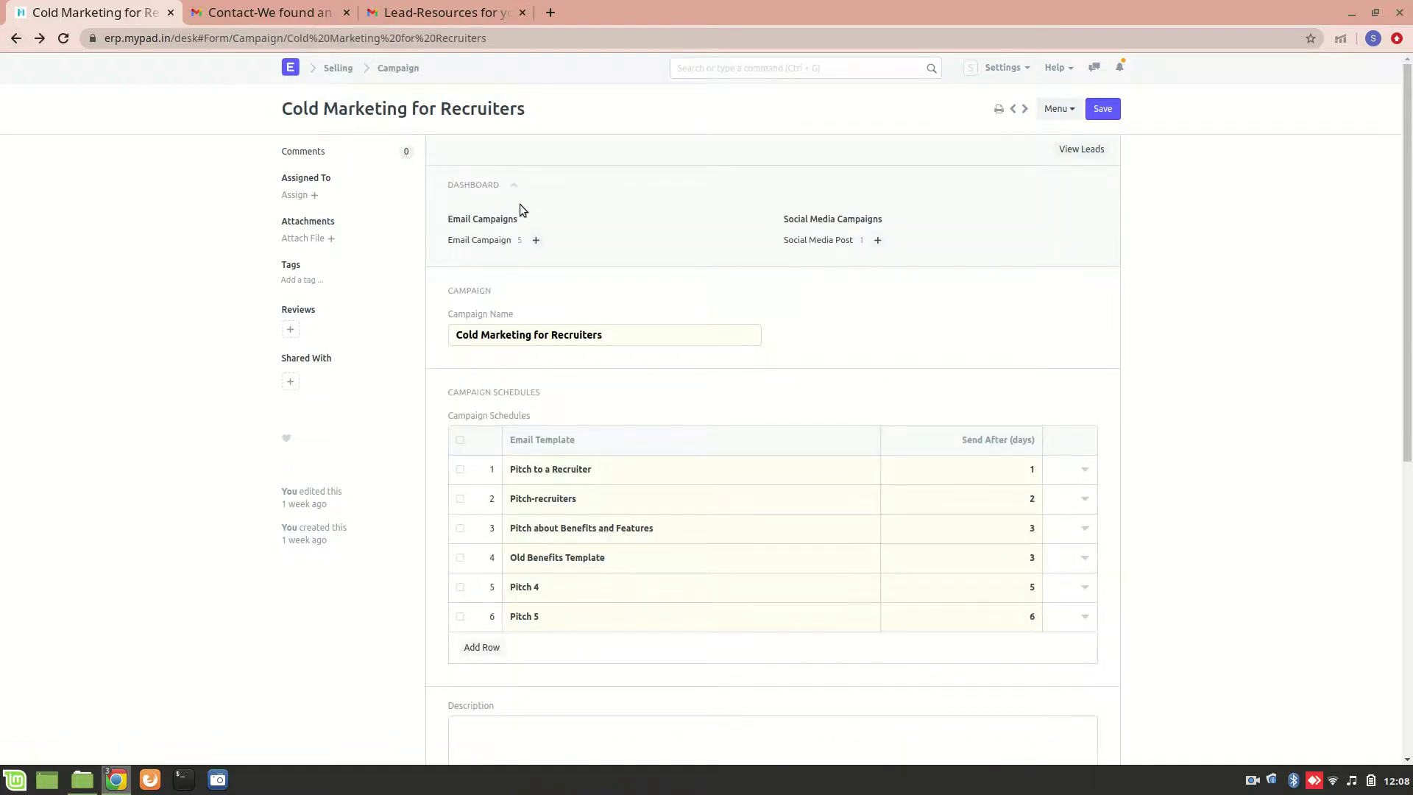
Step: Open the recipient lead of email campaign MAIL-CAMP-2020-00103
{"action": "left_click", "coordinate": [498, 241]}
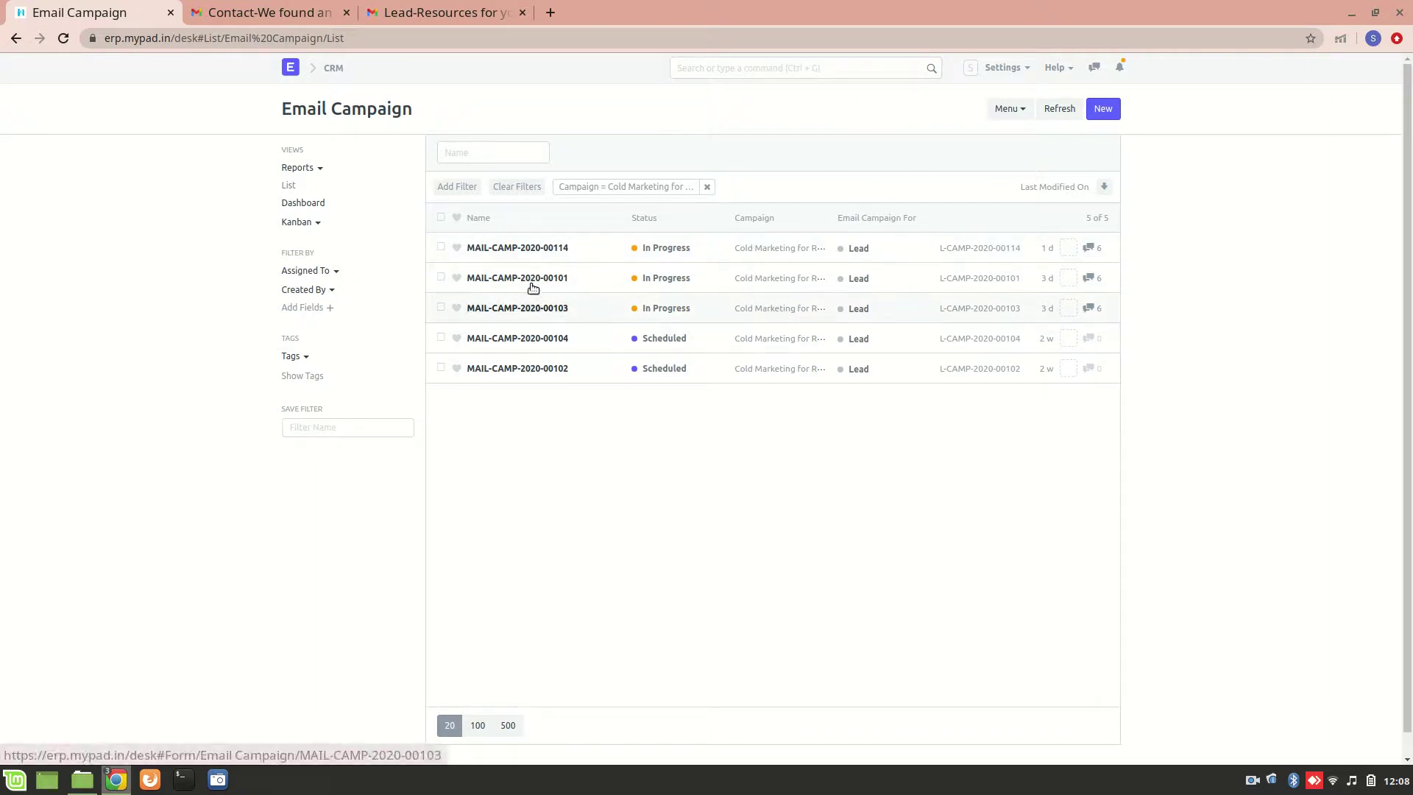
{"action": "left_click", "coordinate": [539, 308]}
{"action": "left_click", "coordinate": [743, 283]}
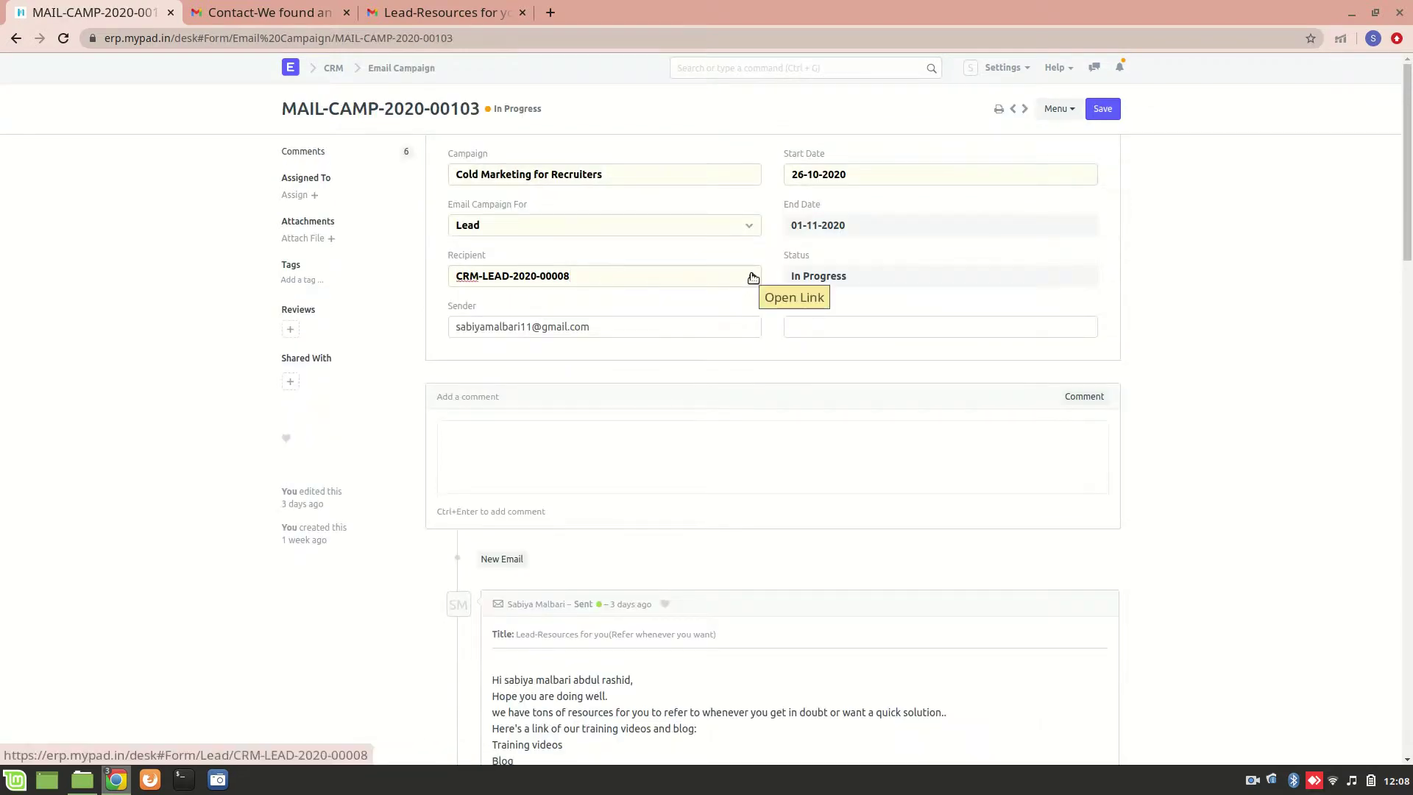
{"action": "left_click", "coordinate": [751, 278]}
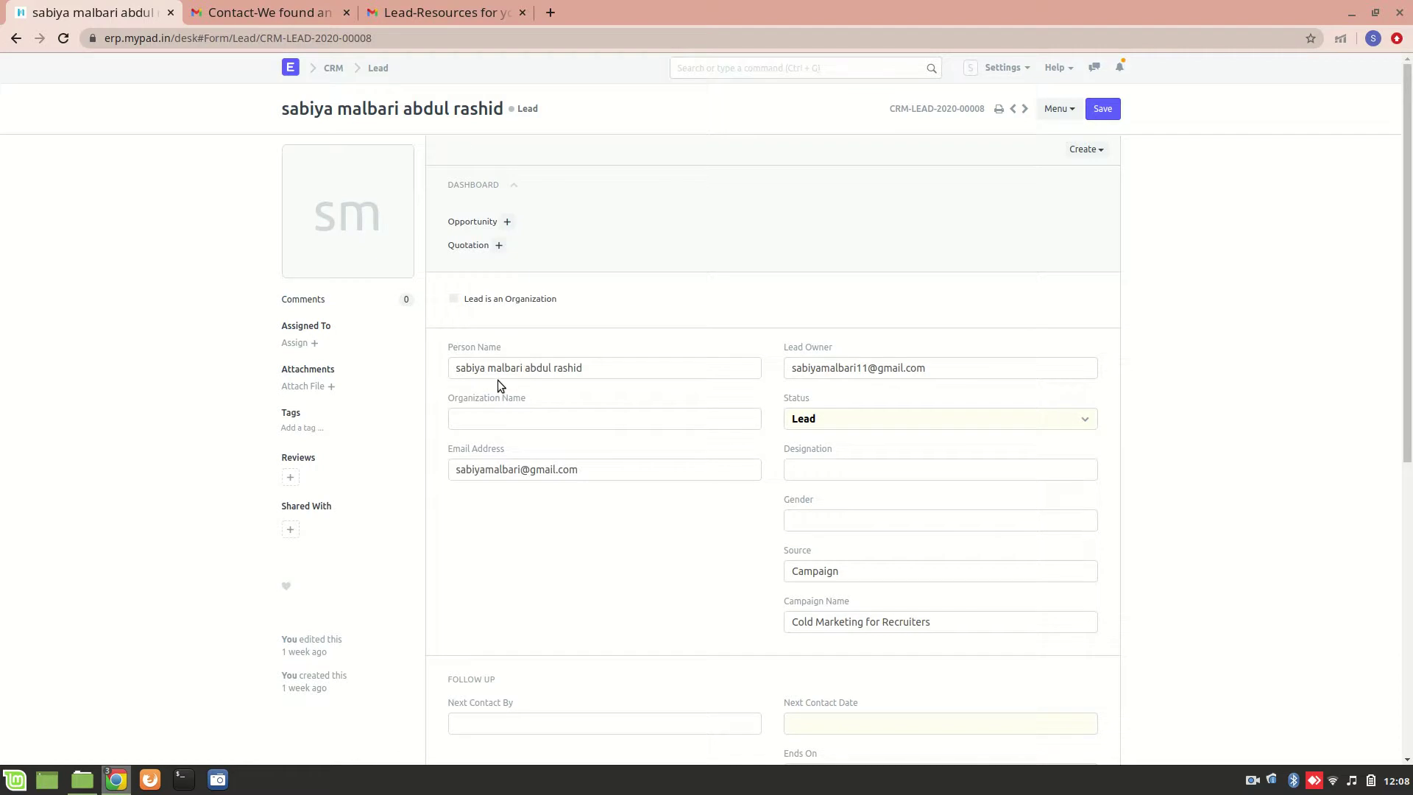
Step: Duplicate the lead page into a new tab and open the Campaign list there
{"action": "scroll", "coordinate": [593, 505], "scroll_direction": "down", "scroll_amount": 1}
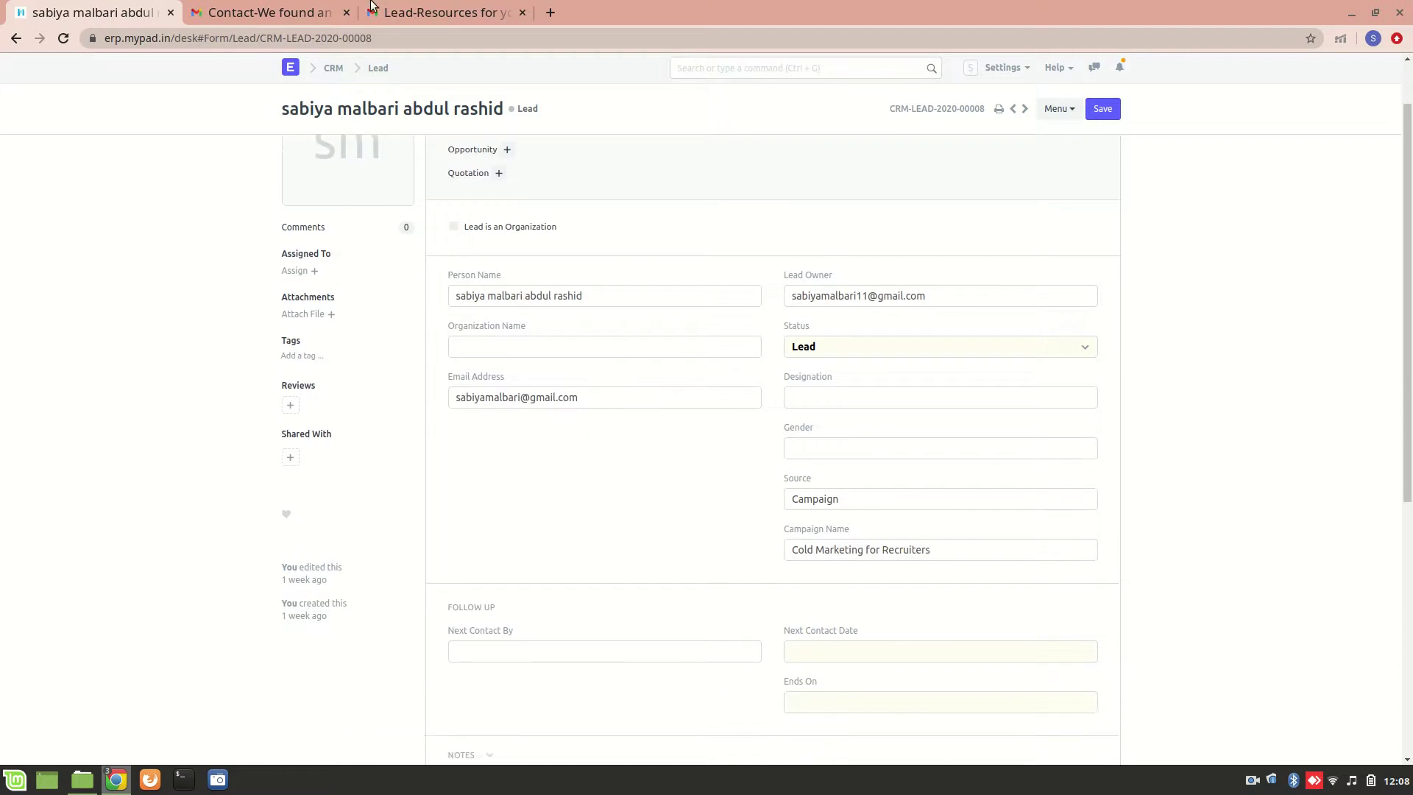
{"action": "scroll", "coordinate": [442, 292], "scroll_direction": "up", "scroll_amount": 1}
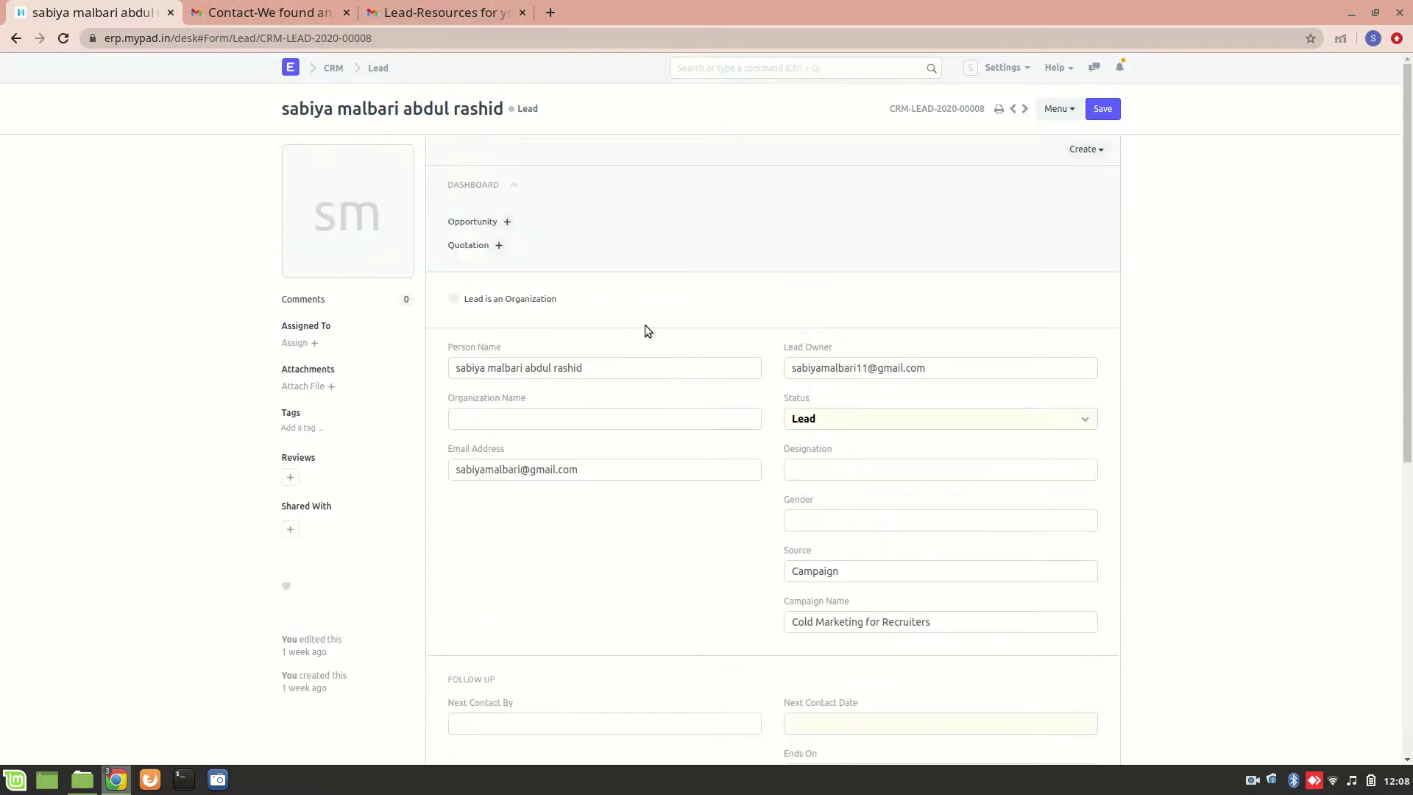
{"action": "right_click", "coordinate": [116, 4]}
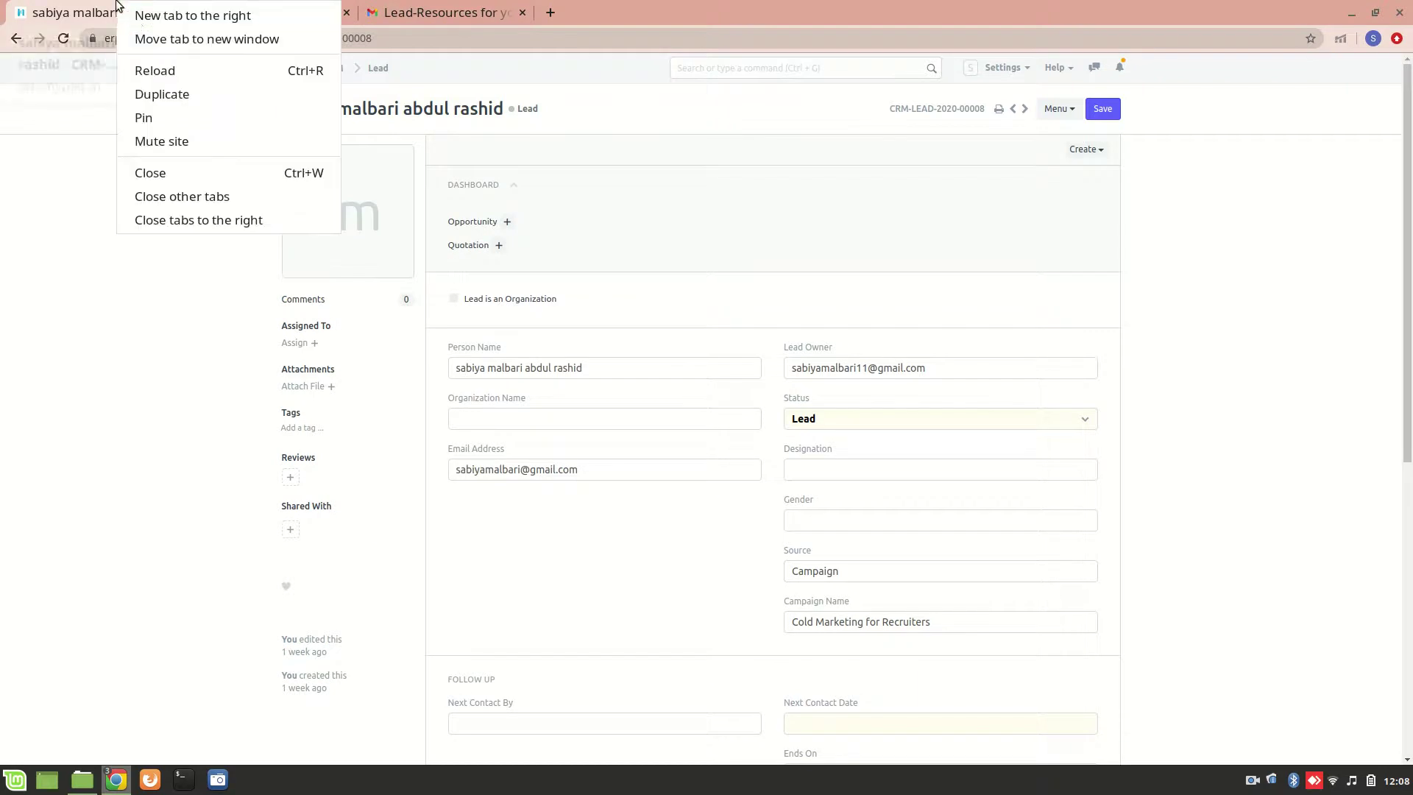
{"action": "left_click", "coordinate": [188, 93]}
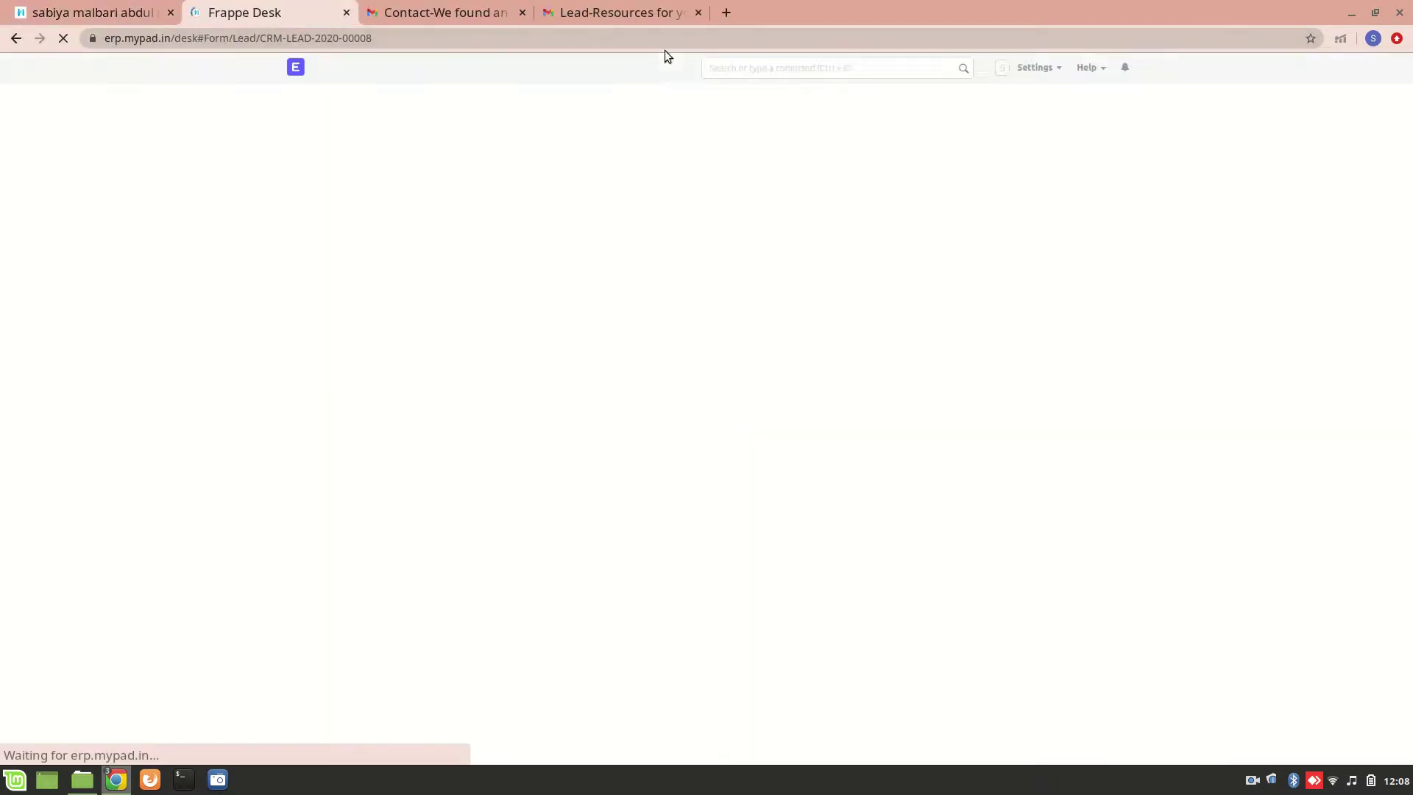
{"action": "left_click", "coordinate": [738, 71]}
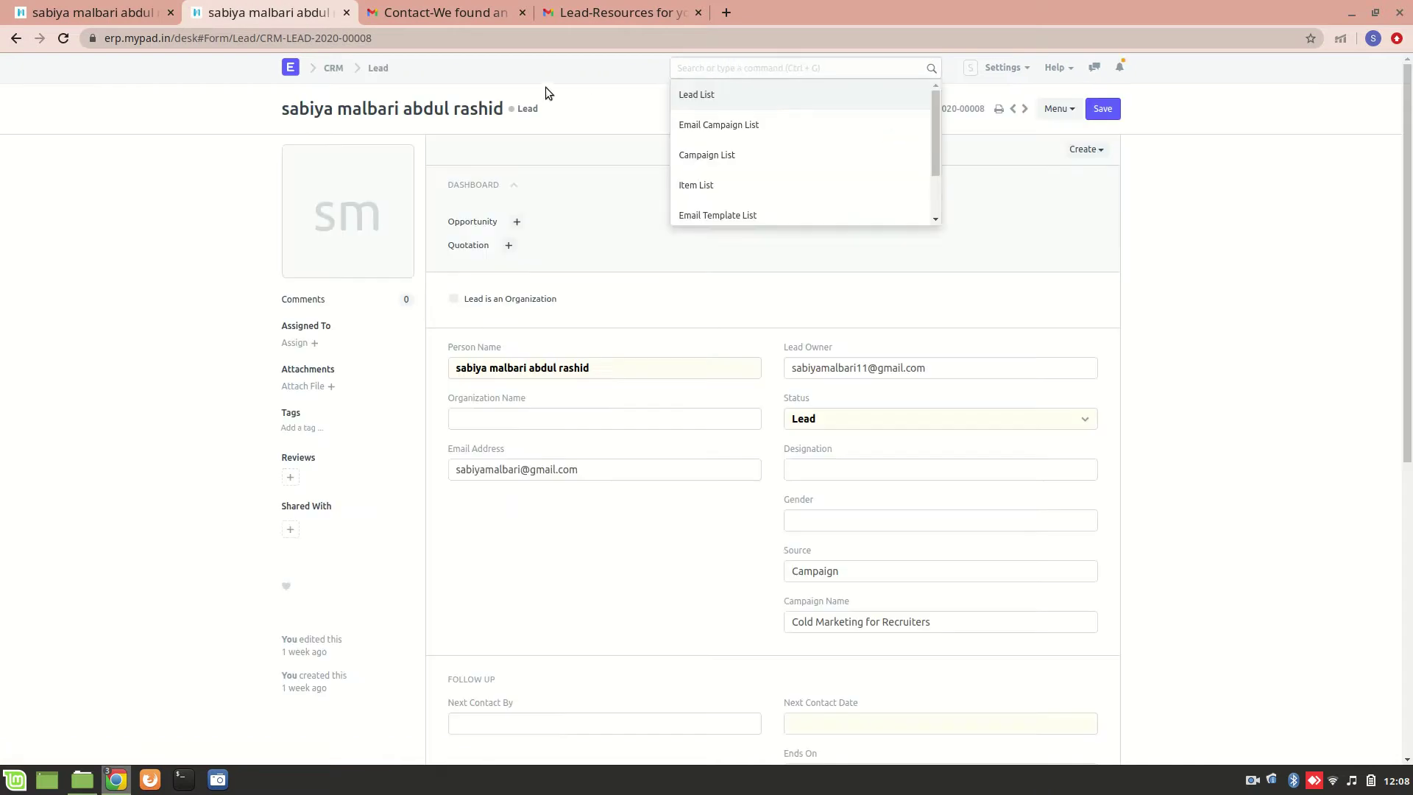
{"action": "left_click", "coordinate": [703, 155]}
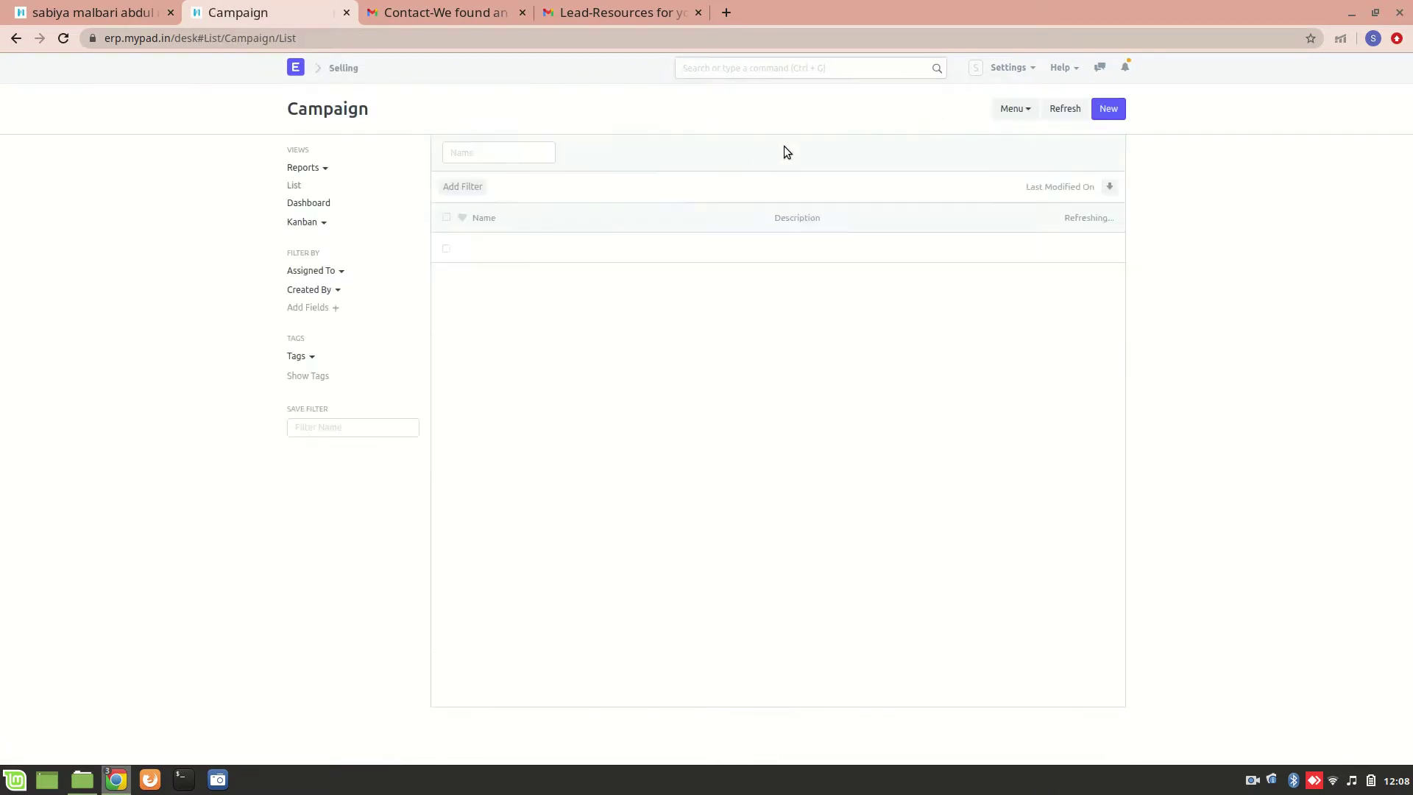
Step: Check the Pitch to a Recruiter template's placeholder, then open Customize Form for Lead
{"action": "left_click", "coordinate": [541, 307]}
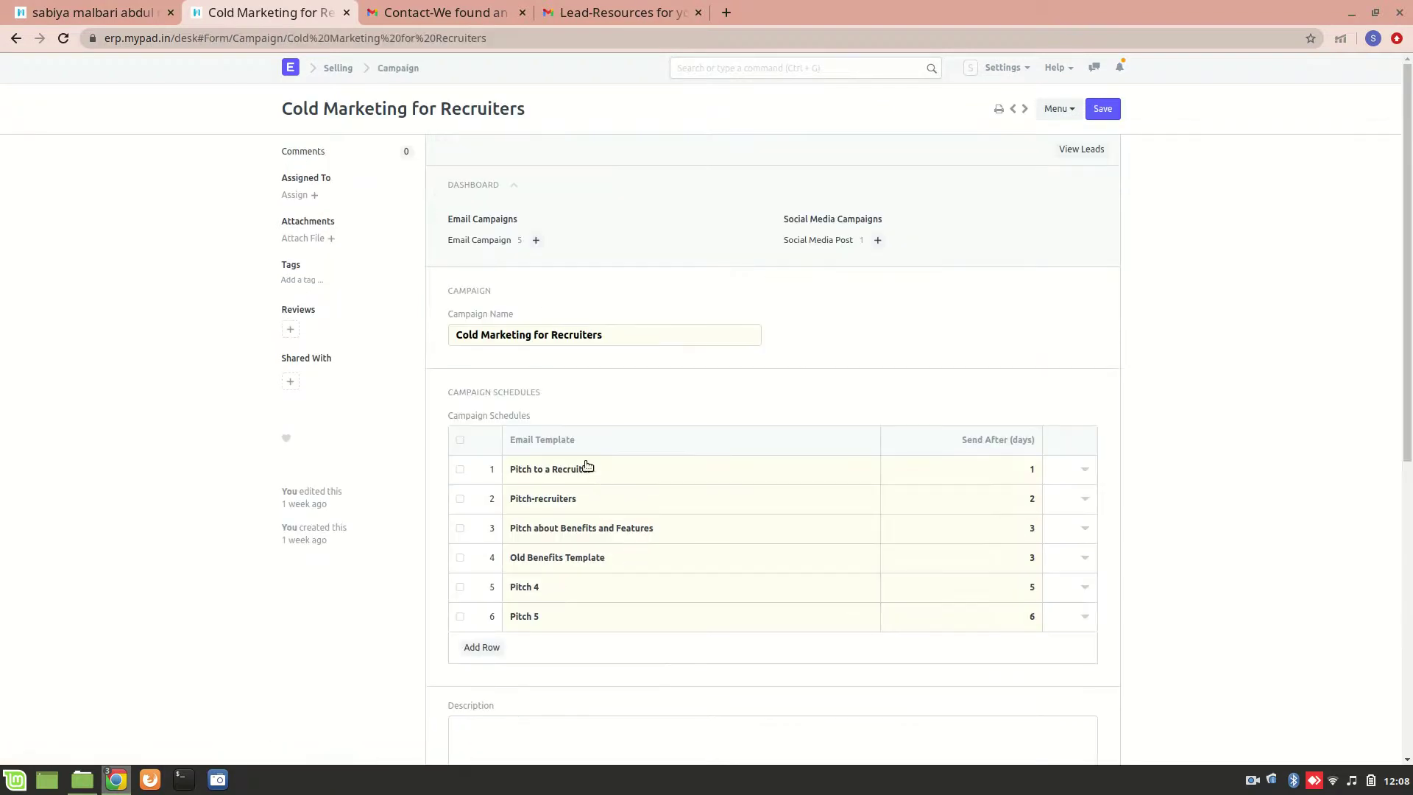
{"action": "left_click", "coordinate": [871, 469]}
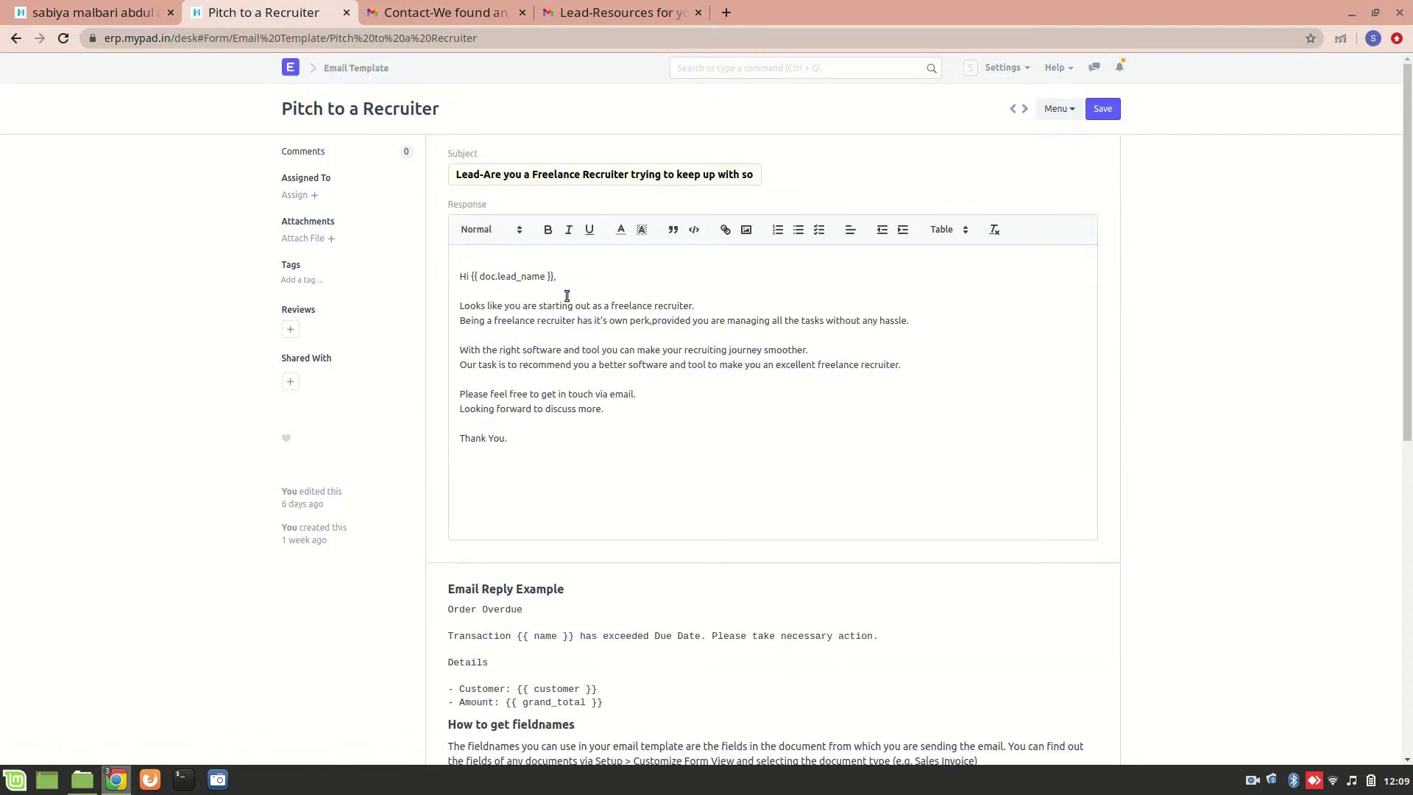
{"action": "left_click", "coordinate": [103, 8]}
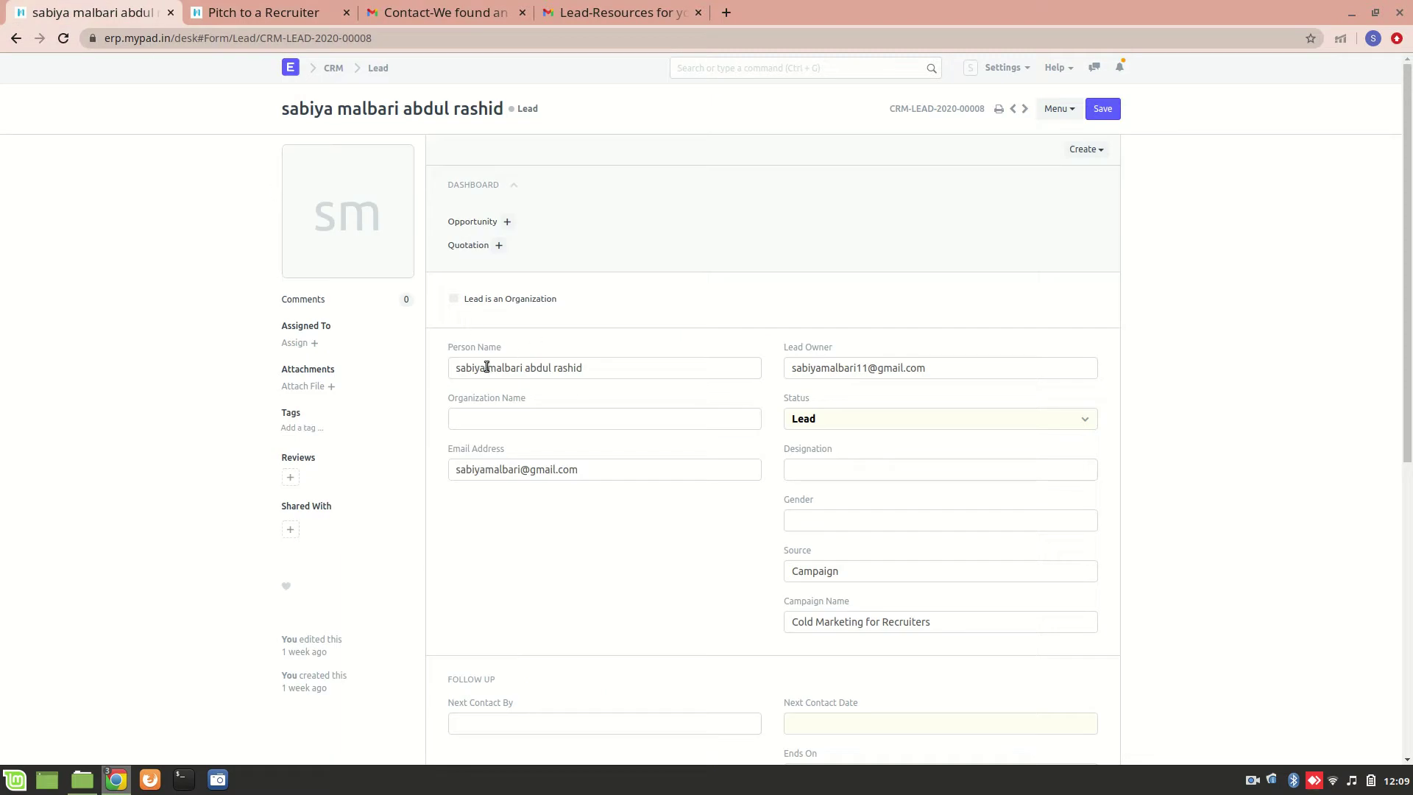
{"action": "left_click", "coordinate": [1058, 108]}
{"action": "left_click", "coordinate": [989, 369]}
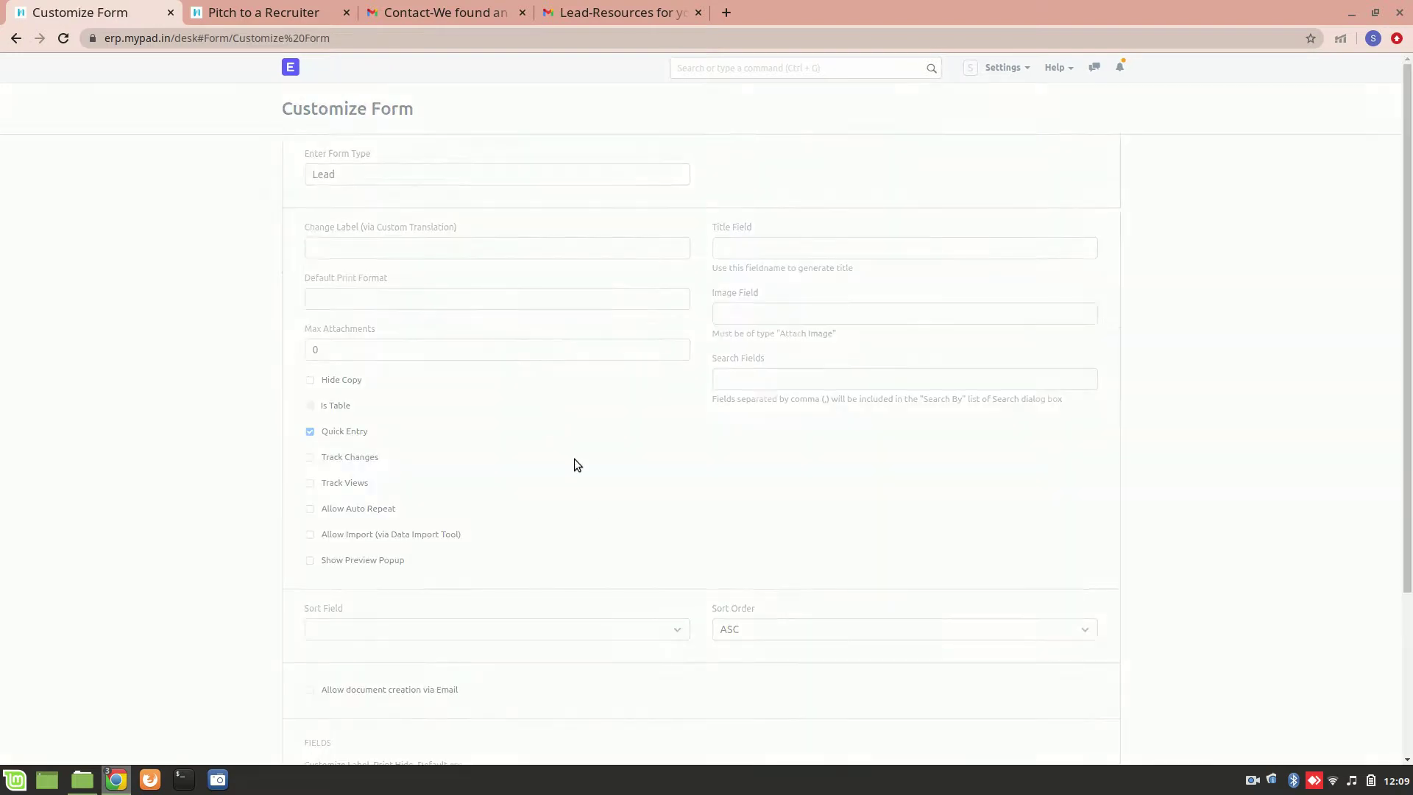
Step: Verify the Lead's Person Name field is lead_name, then return to the Pitch to a Recruiter template
{"action": "scroll", "coordinate": [598, 527], "scroll_direction": "down", "scroll_amount": 10}
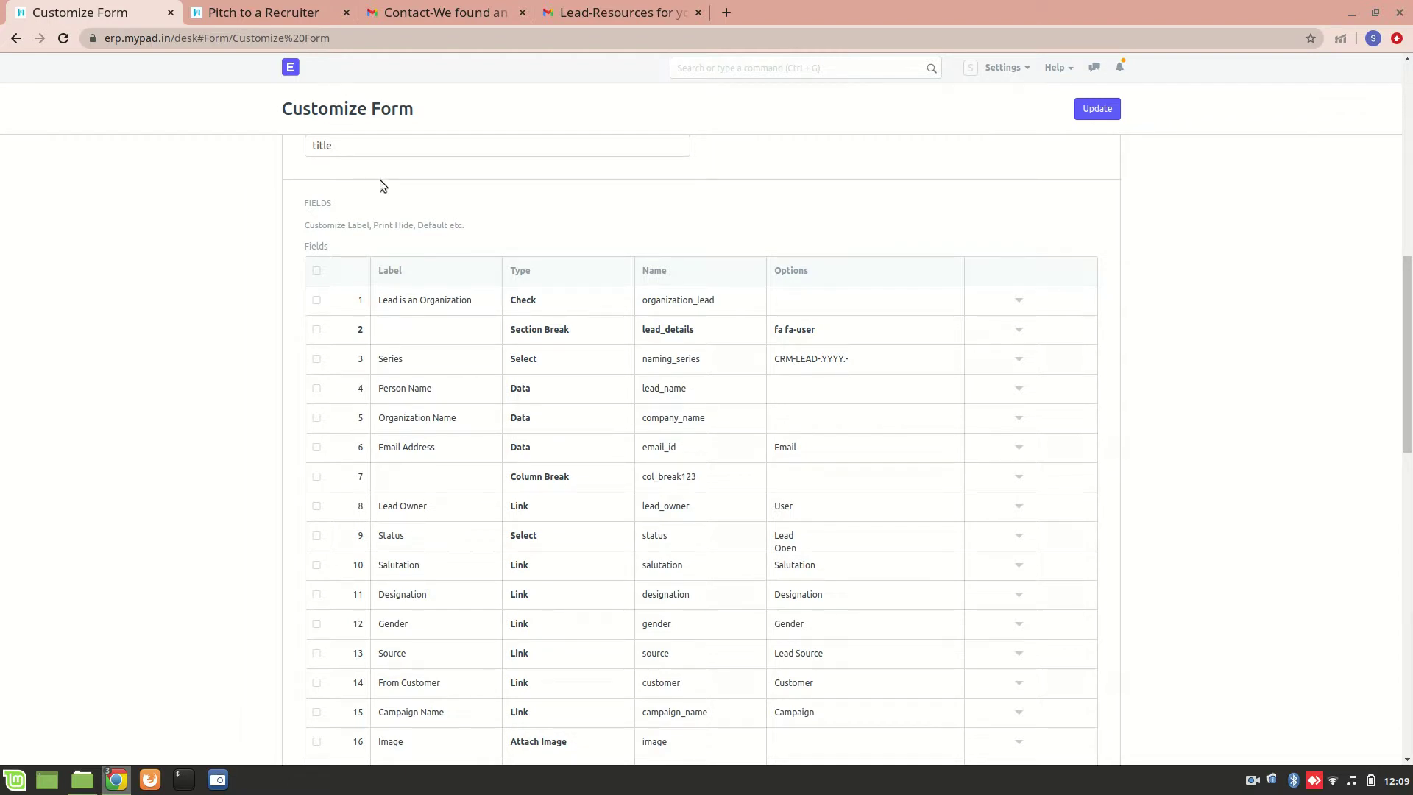
{"action": "left_click", "coordinate": [237, 6]}
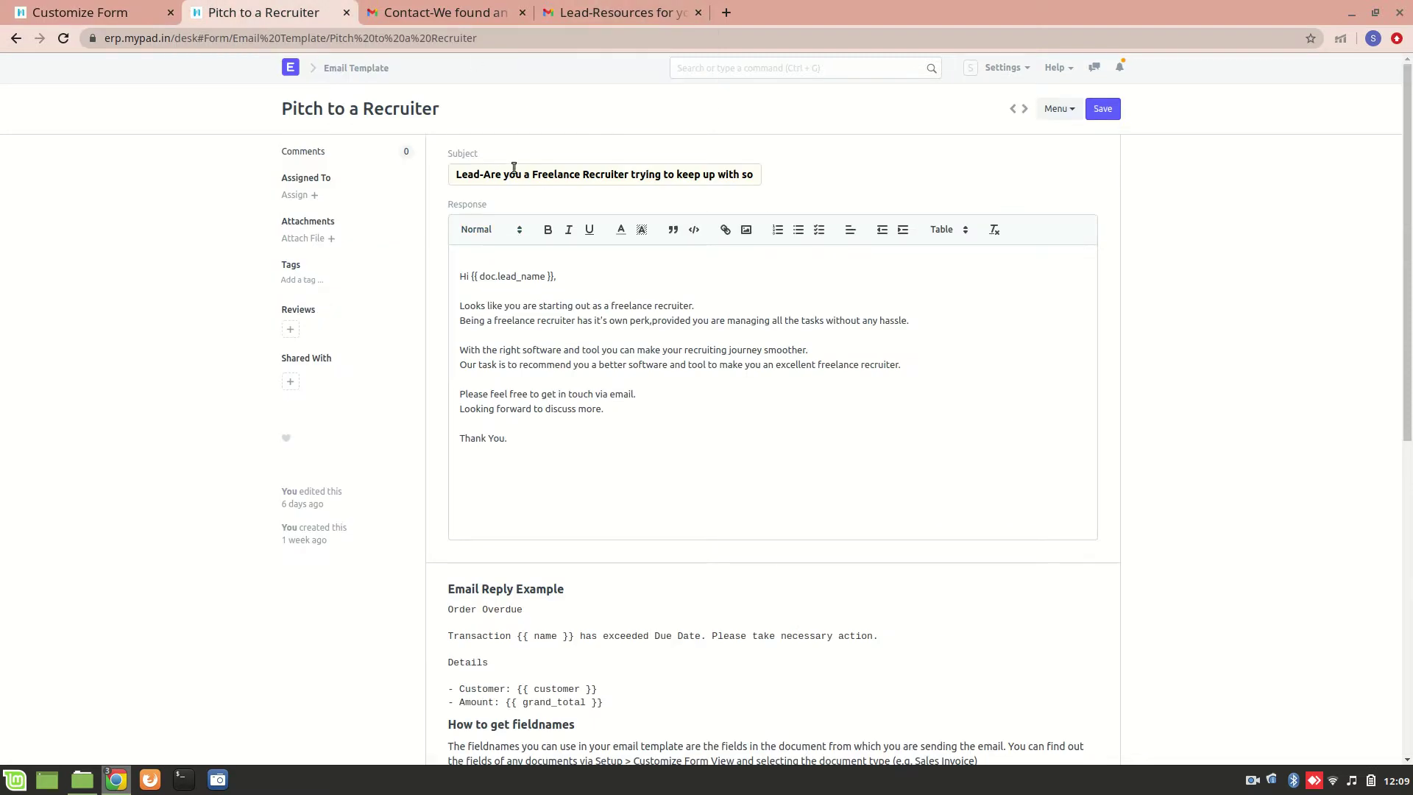
Step: Review the campaign's Pitch 4 and Pitch 5 templates, then the received Lead-Resources email in Gmail
{"action": "left_click", "coordinate": [15, 39]}
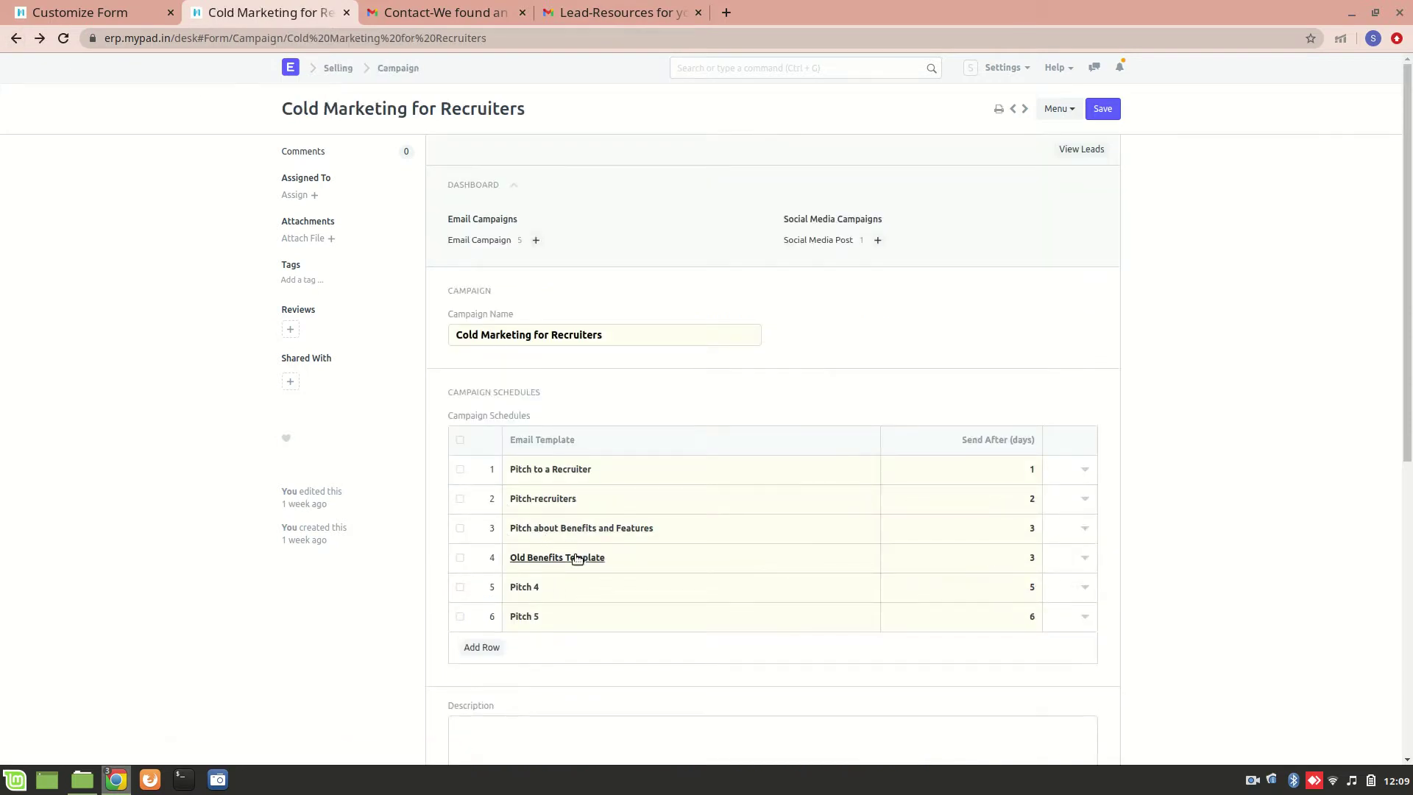
{"action": "left_click", "coordinate": [871, 587]}
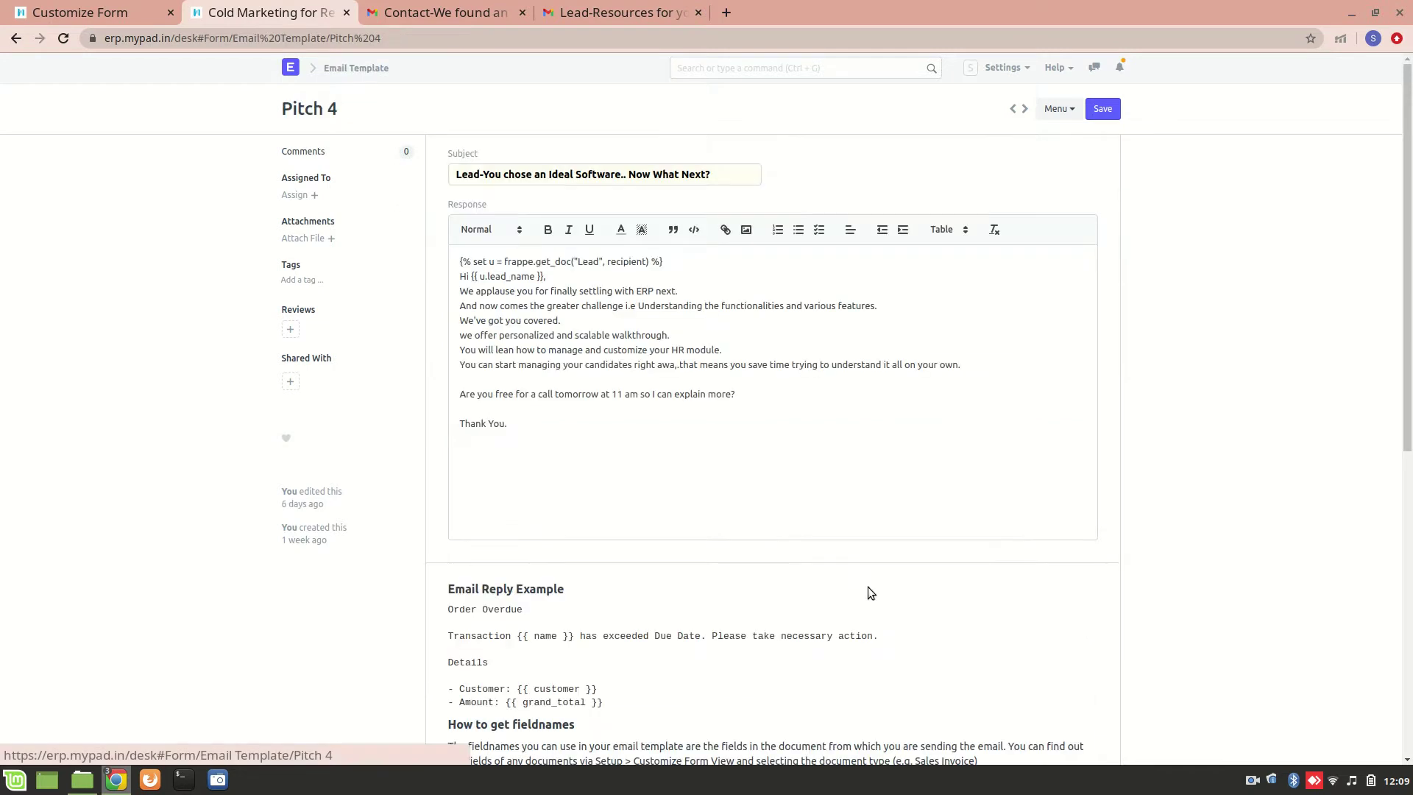
{"action": "left_click", "coordinate": [14, 39]}
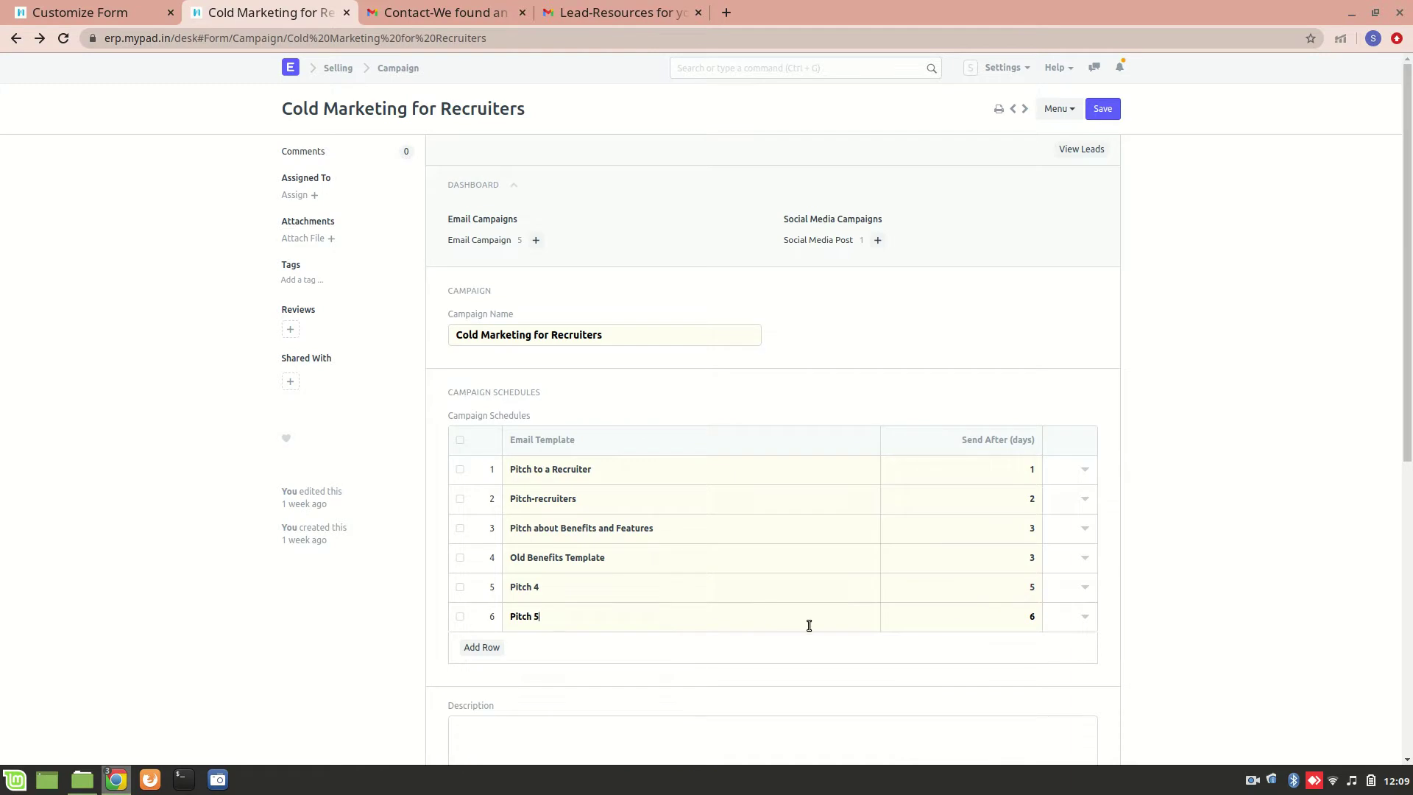
{"action": "left_click", "coordinate": [870, 617]}
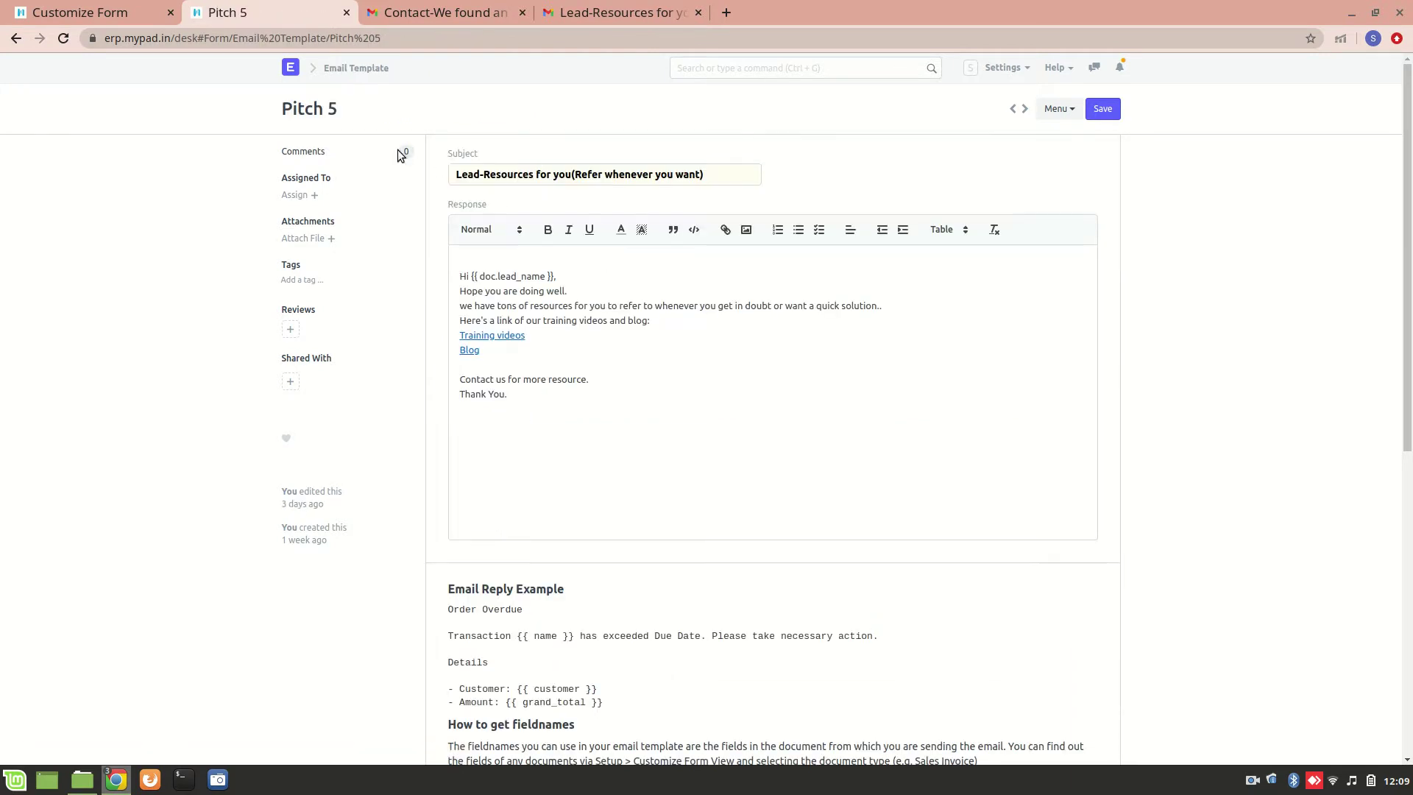
{"action": "scroll", "coordinate": [488, 453], "scroll_direction": "down", "scroll_amount": 5}
{"action": "scroll", "coordinate": [488, 453], "scroll_direction": "up", "scroll_amount": 5}
{"action": "left_click", "coordinate": [573, 6]}
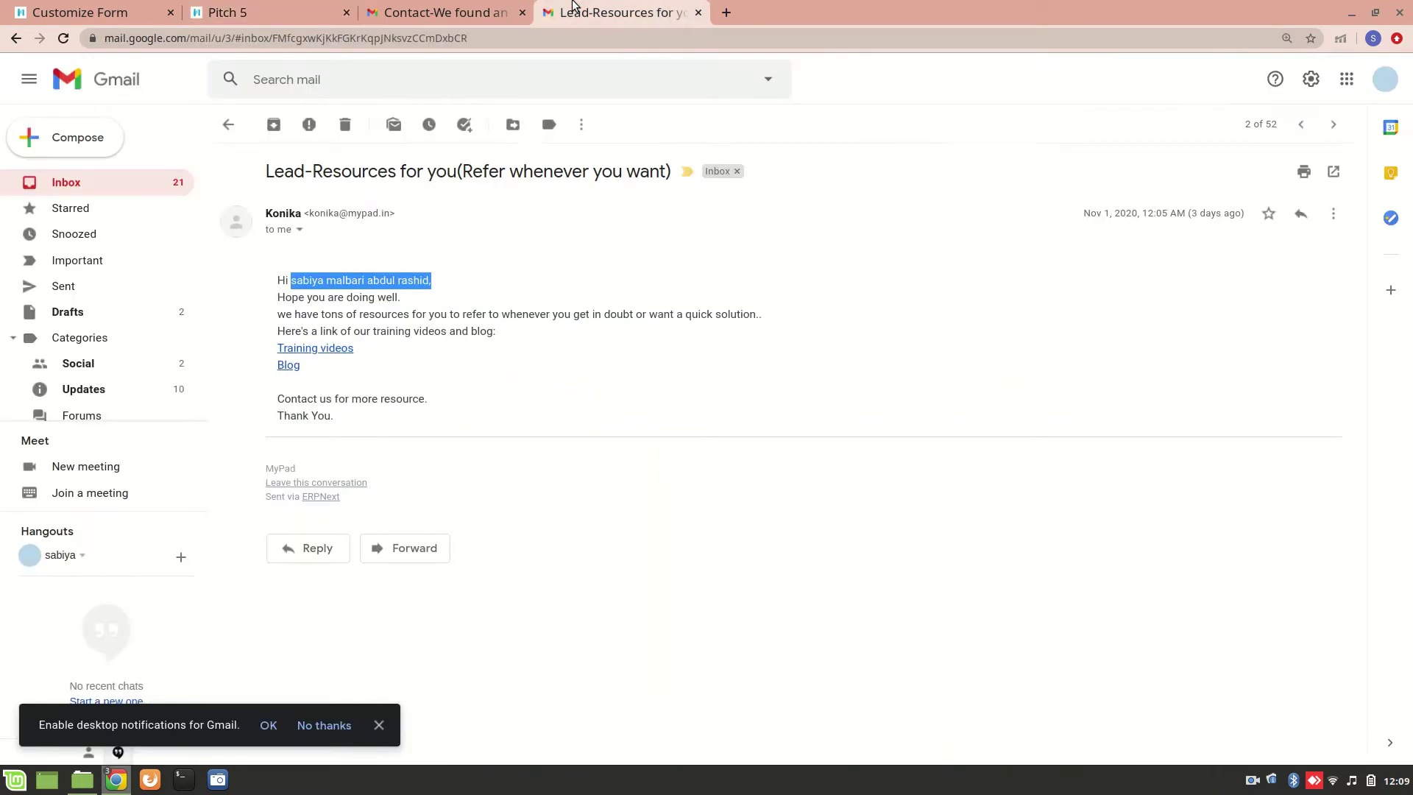
{"action": "left_click", "coordinate": [434, 329]}
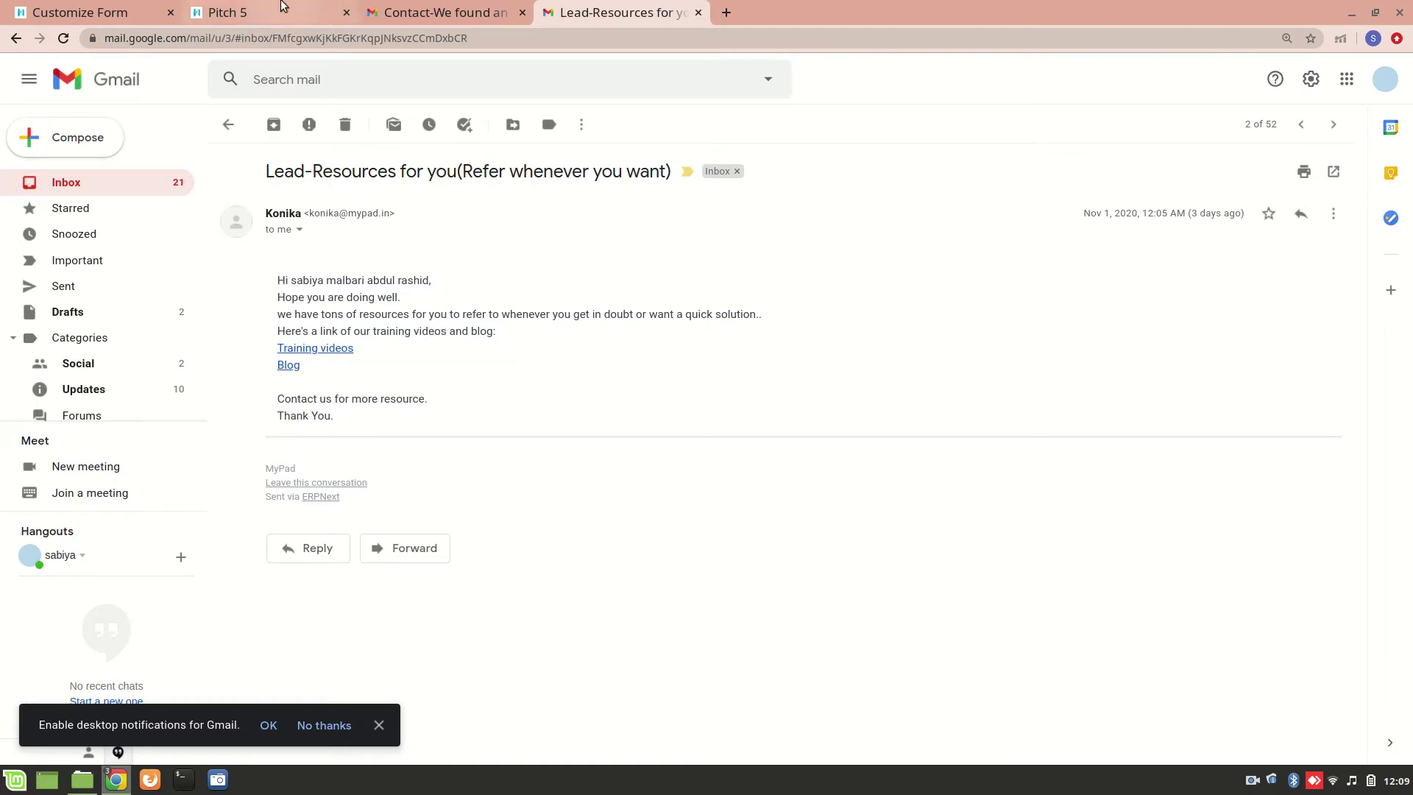
{"action": "left_click", "coordinate": [281, 6]}
{"action": "left_click", "coordinate": [597, 9]}
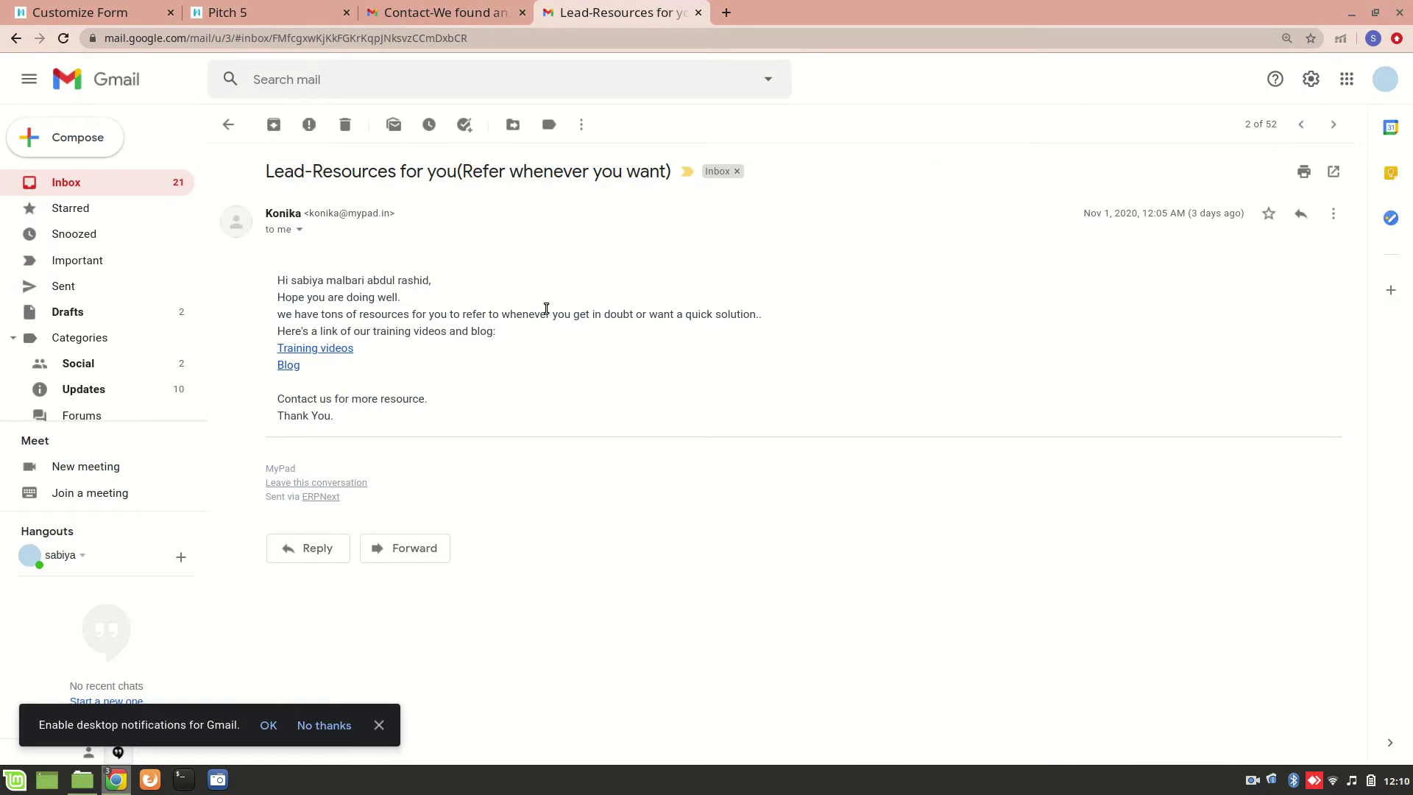
{"action": "left_click", "coordinate": [334, 12]}
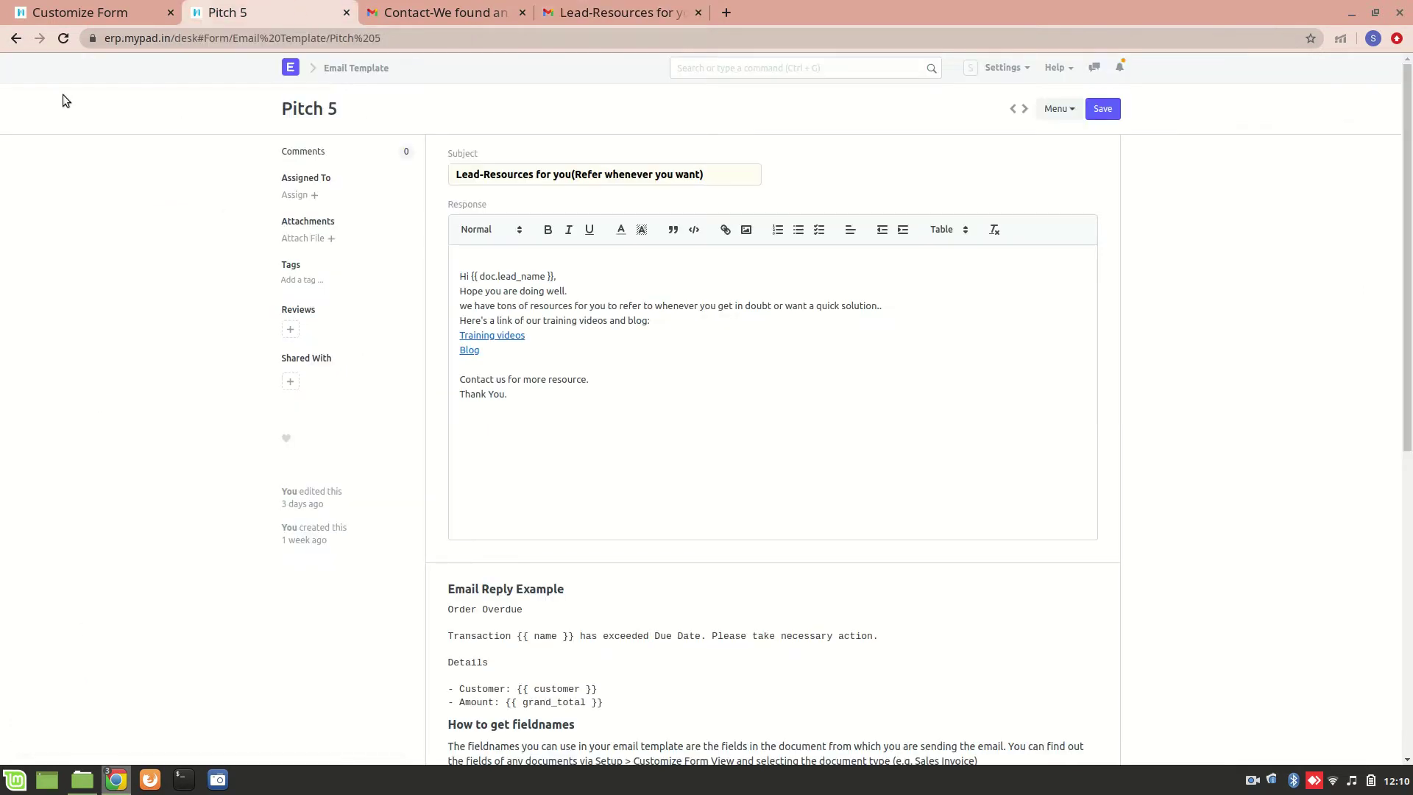
{"action": "left_click", "coordinate": [16, 37]}
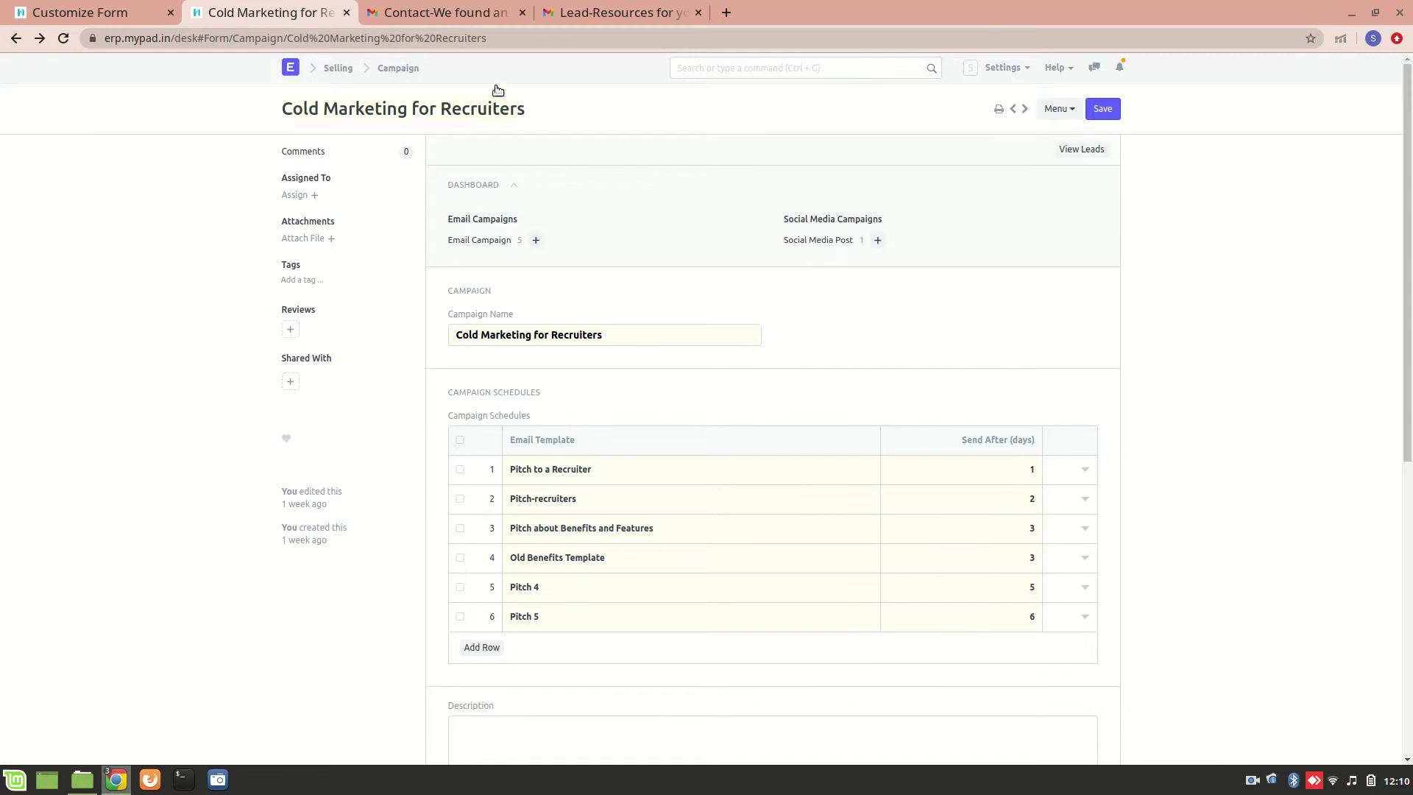
{"action": "left_click", "coordinate": [615, 10]}
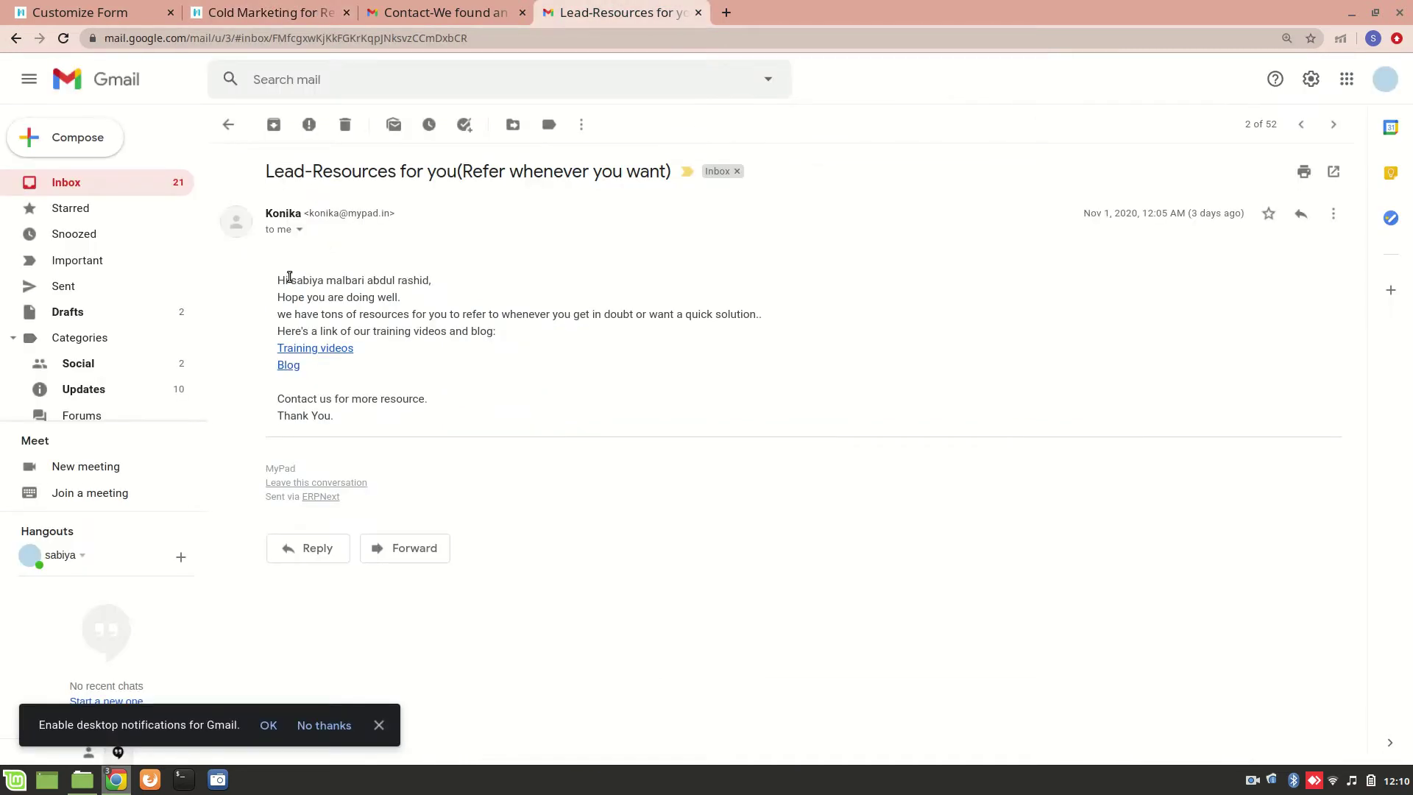
Step: Read the 'Lead-Letting you know the benefits' email in Gmail, then return to ERPNext's Lead Customize Form
{"action": "left_click", "coordinate": [13, 38]}
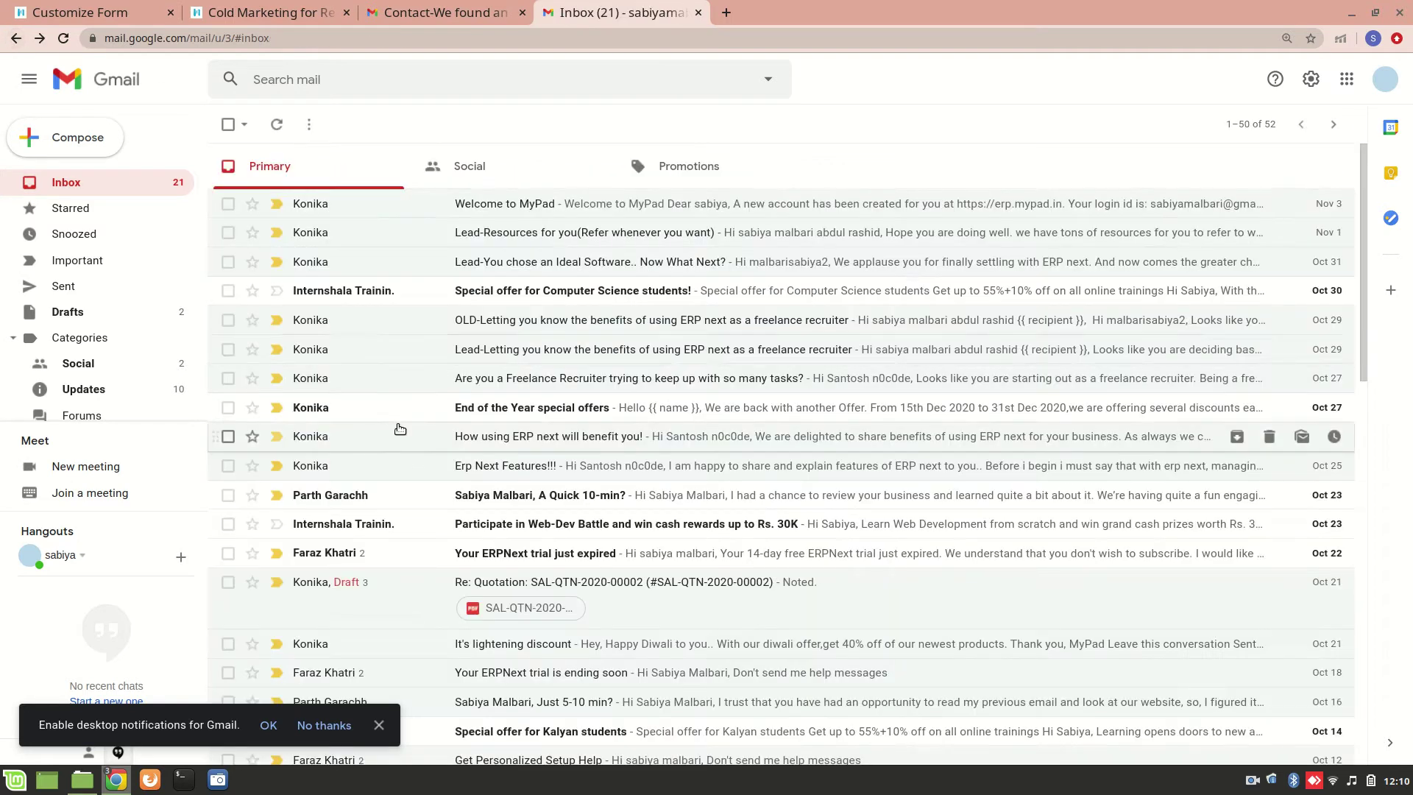
{"action": "scroll", "coordinate": [397, 425], "scroll_direction": "down", "scroll_amount": 3}
{"action": "scroll", "coordinate": [499, 349], "scroll_direction": "up", "scroll_amount": 2}
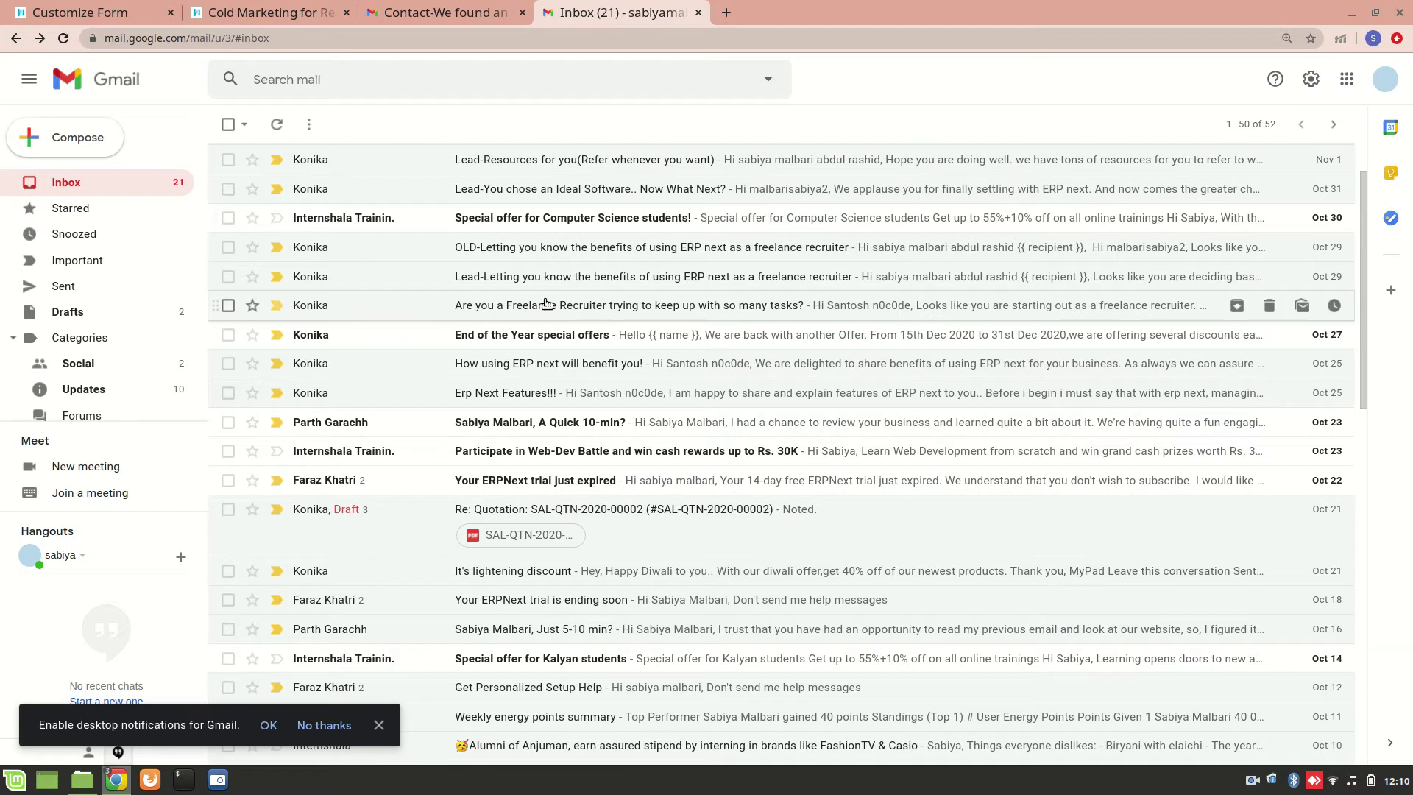
{"action": "left_click", "coordinate": [584, 280]}
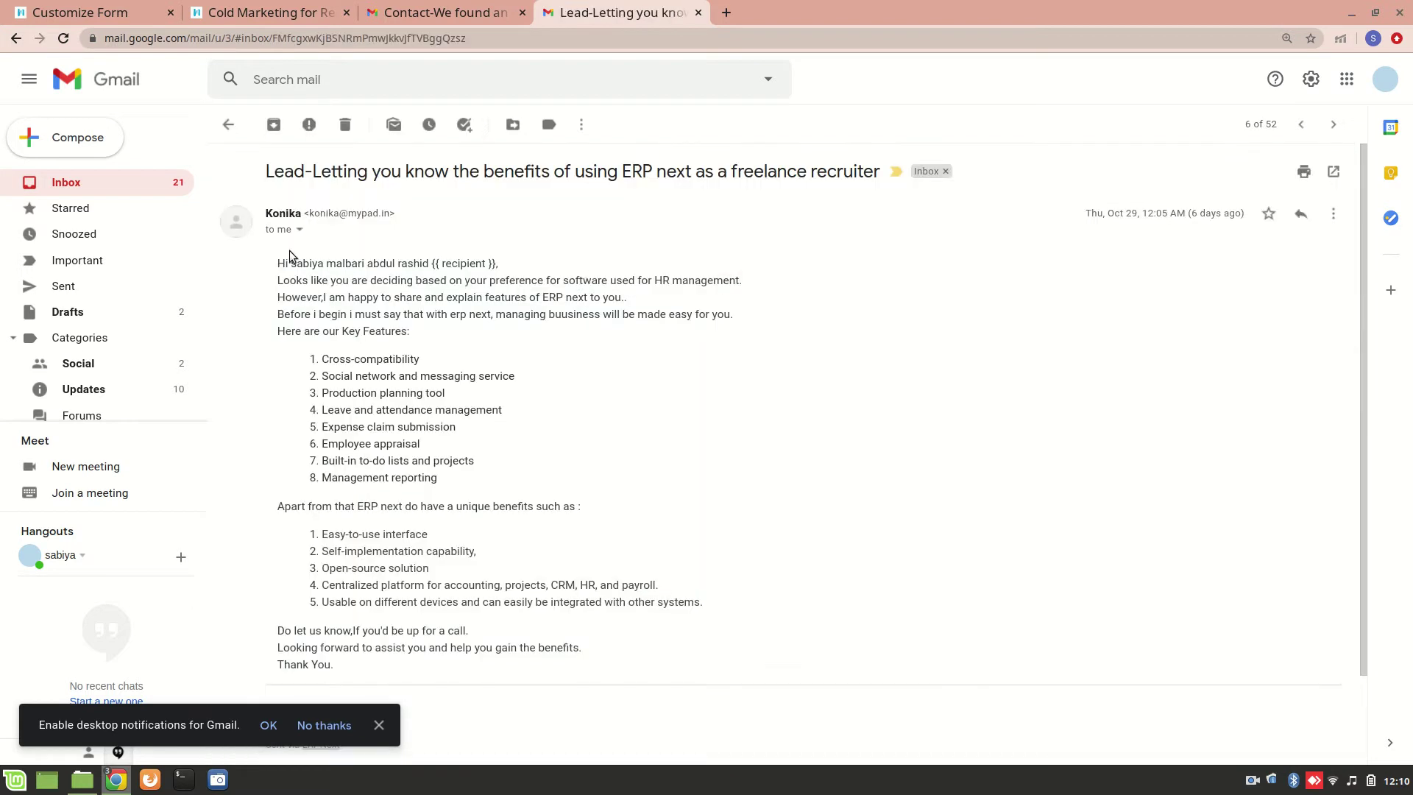
{"action": "left_click", "coordinate": [230, 126]}
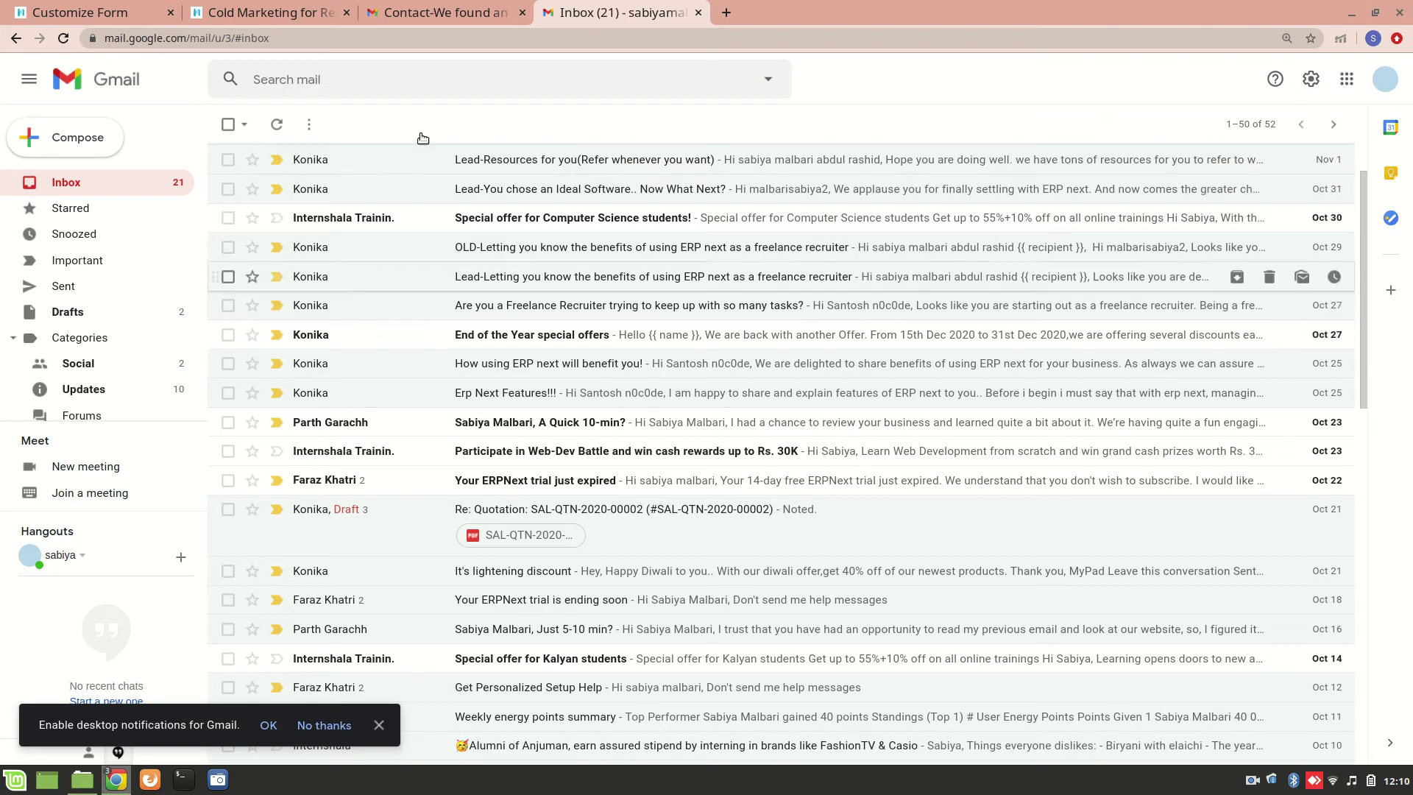
{"action": "left_click", "coordinate": [237, 9]}
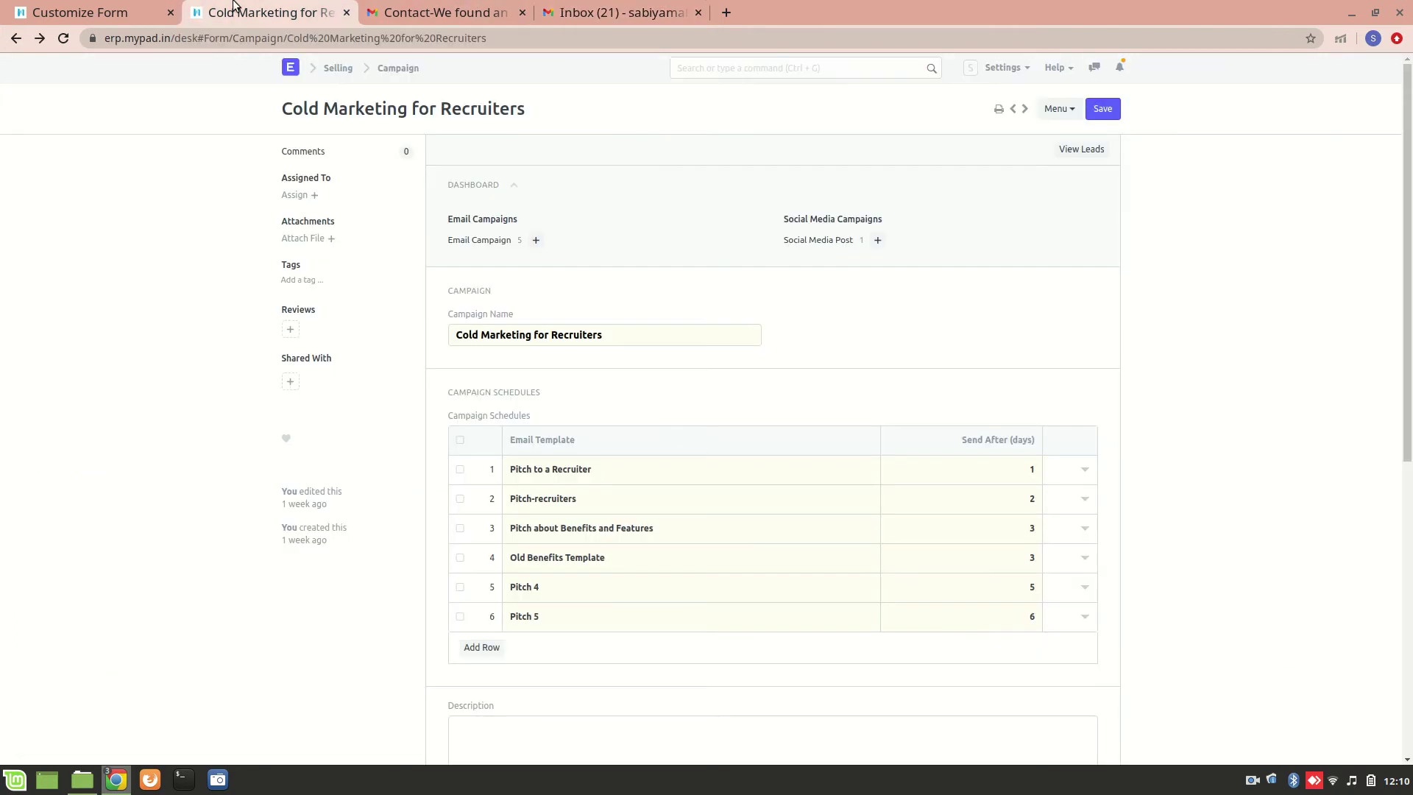
{"action": "left_click", "coordinate": [64, 4]}
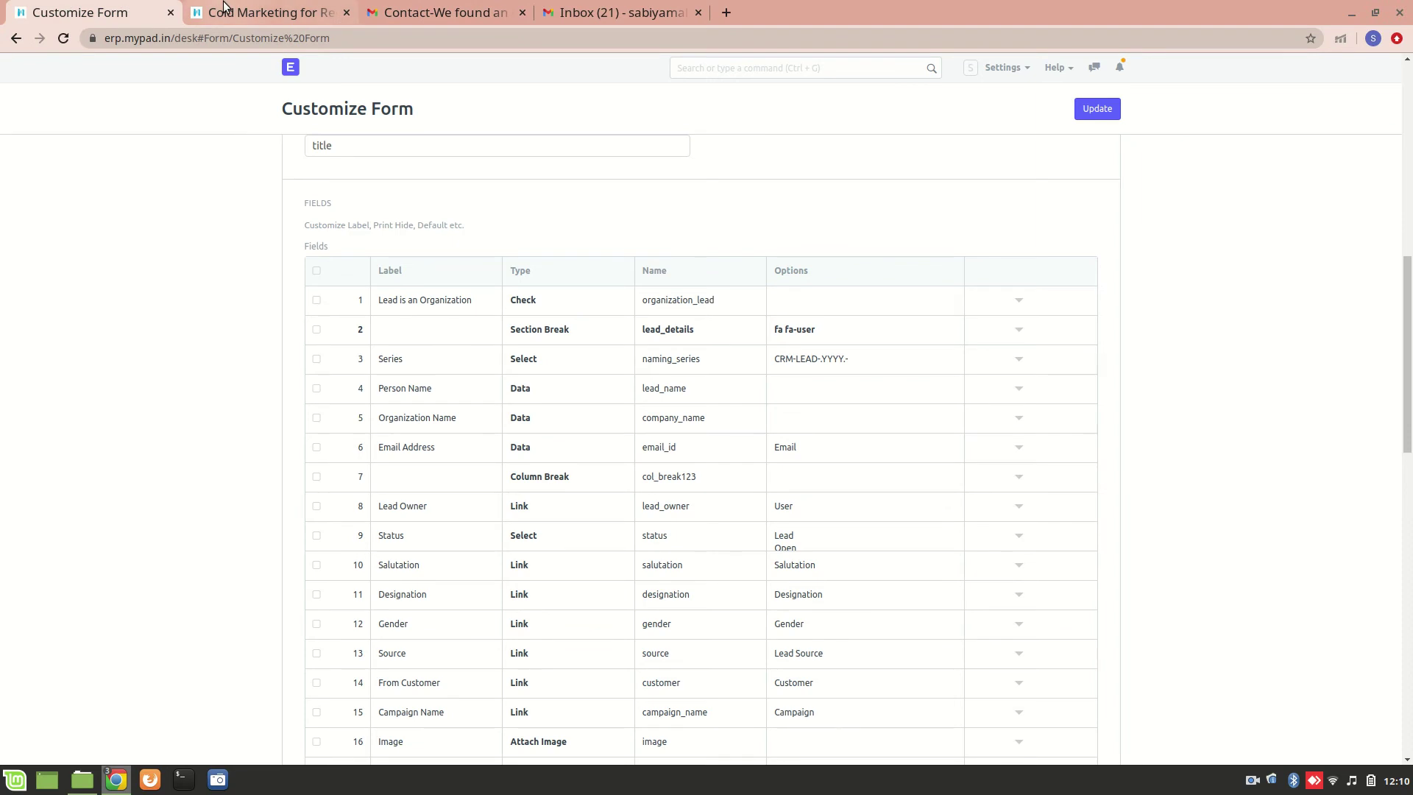